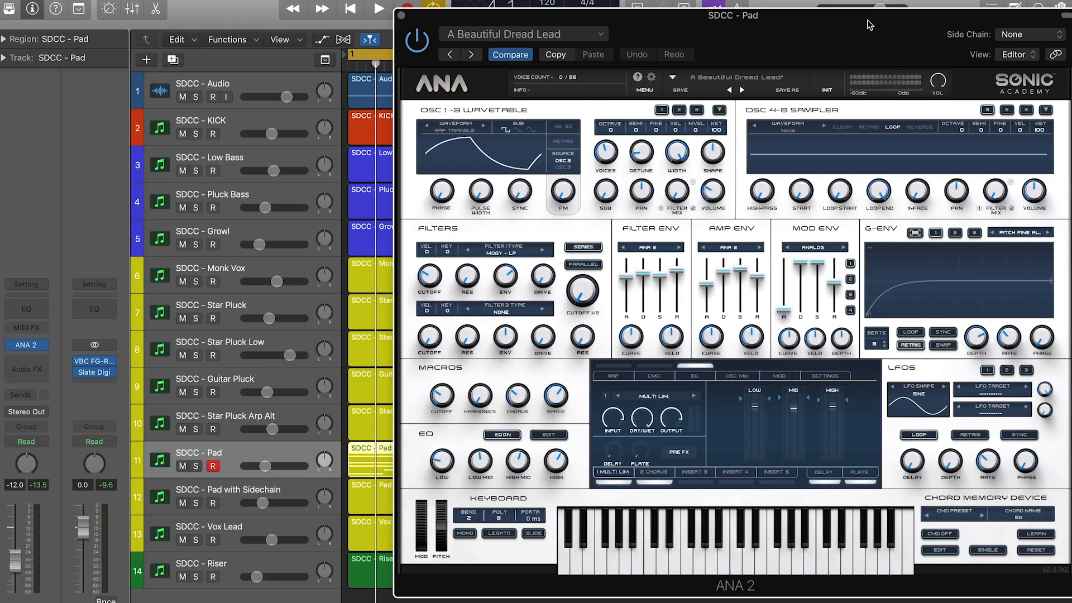
- Play back the project to hear the existing pad sound
key("space")
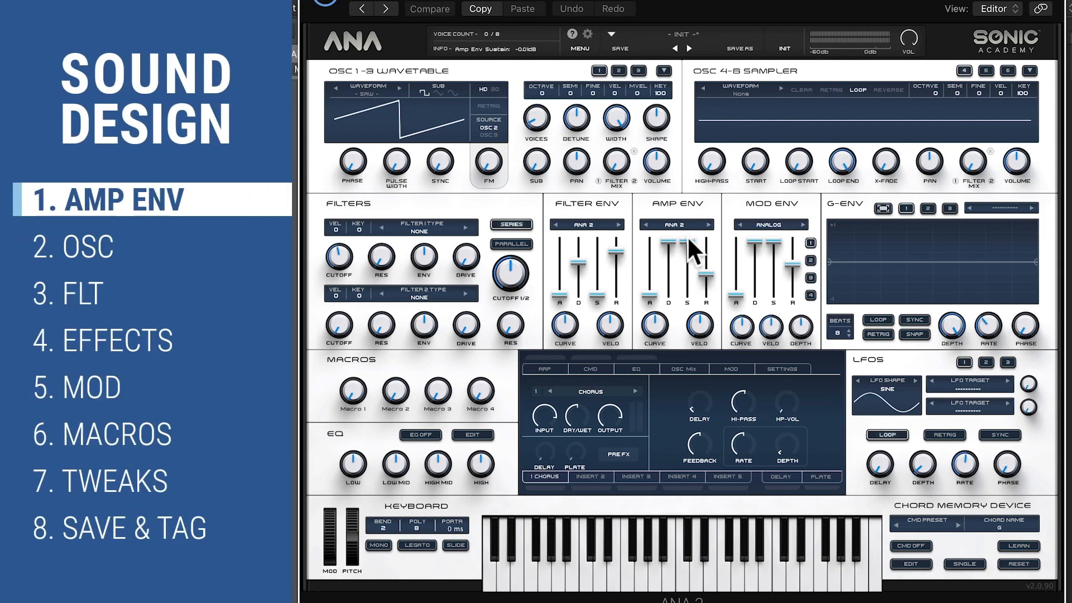
- Raise the amp envelope's attack and release, lower its decay slightly and set its sustain to about -1.76 dB
left_click_drag(649, 294, 668, 249)
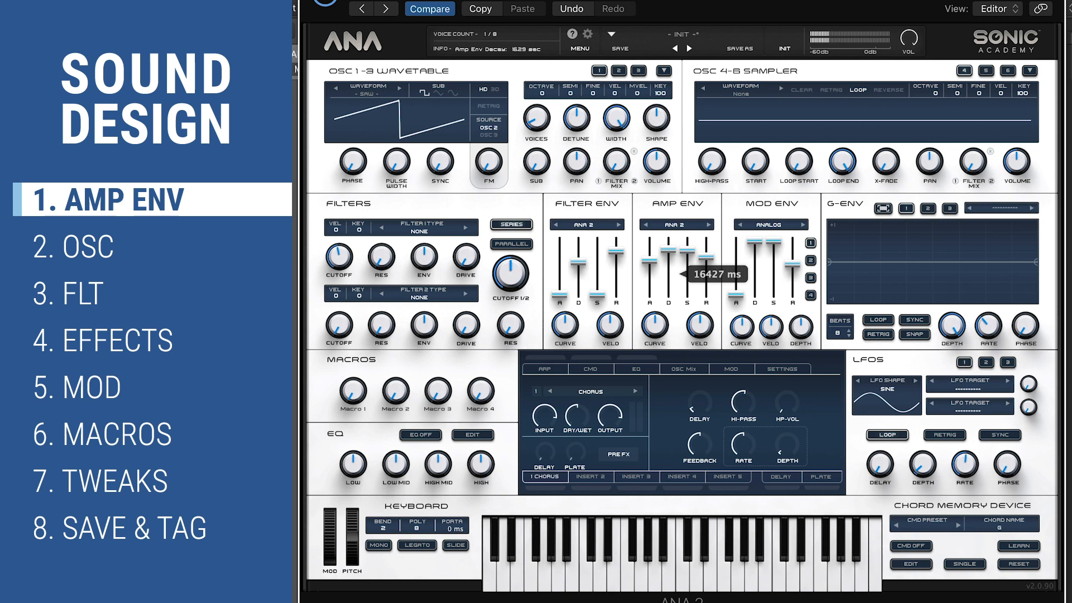
mouse_move(668, 245)
left_mouse_down()
mouse_move(668, 266)
mouse_move(668, 255)
left_mouse_up()
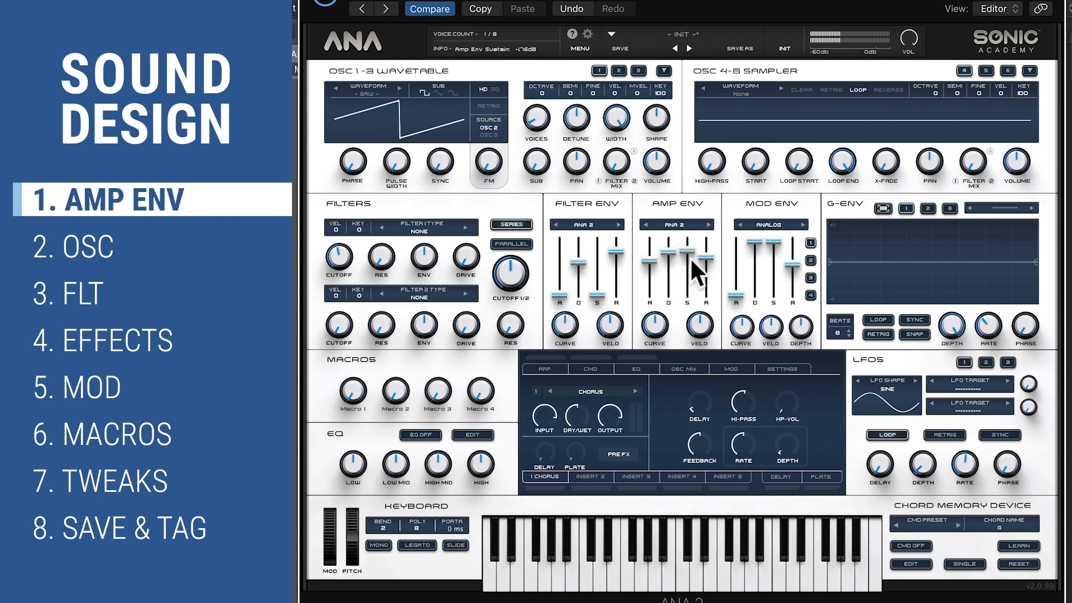
left_click_drag(687, 249, 687, 253)
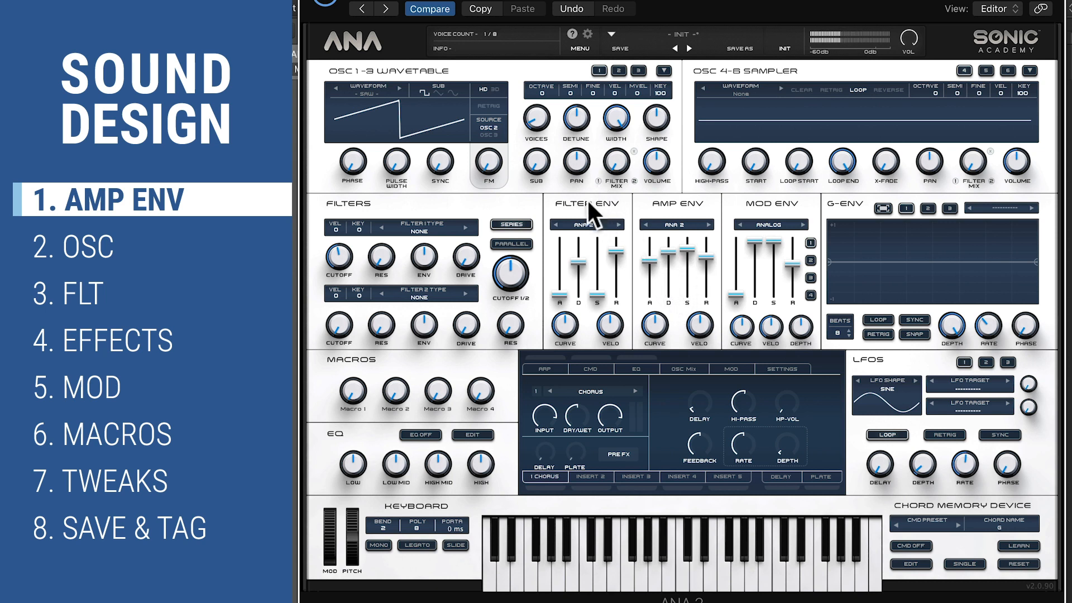
- Browse oscillator 1's waveforms by folder and open DLC > Slate Digital > Slate Analog
left_click(372, 88)
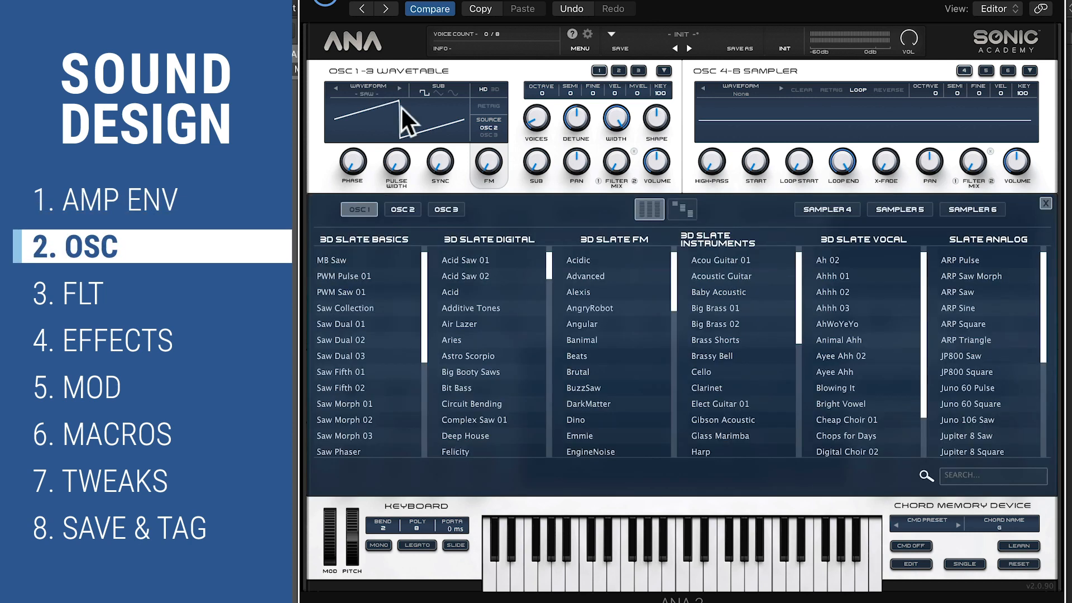
left_click(681, 209)
left_click(382, 292)
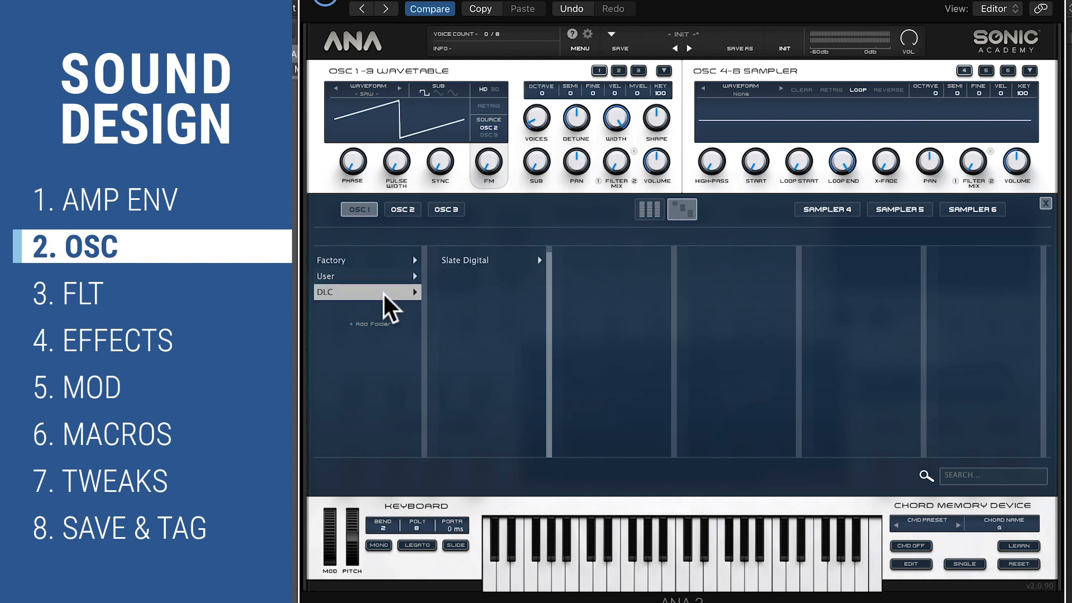
left_click(475, 262)
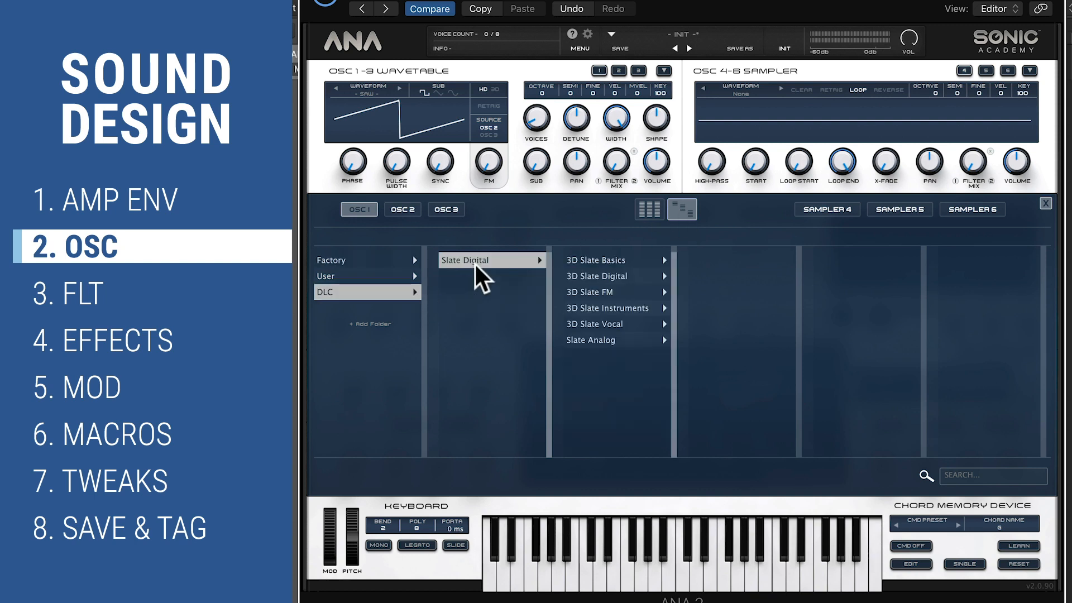
left_click(616, 341)
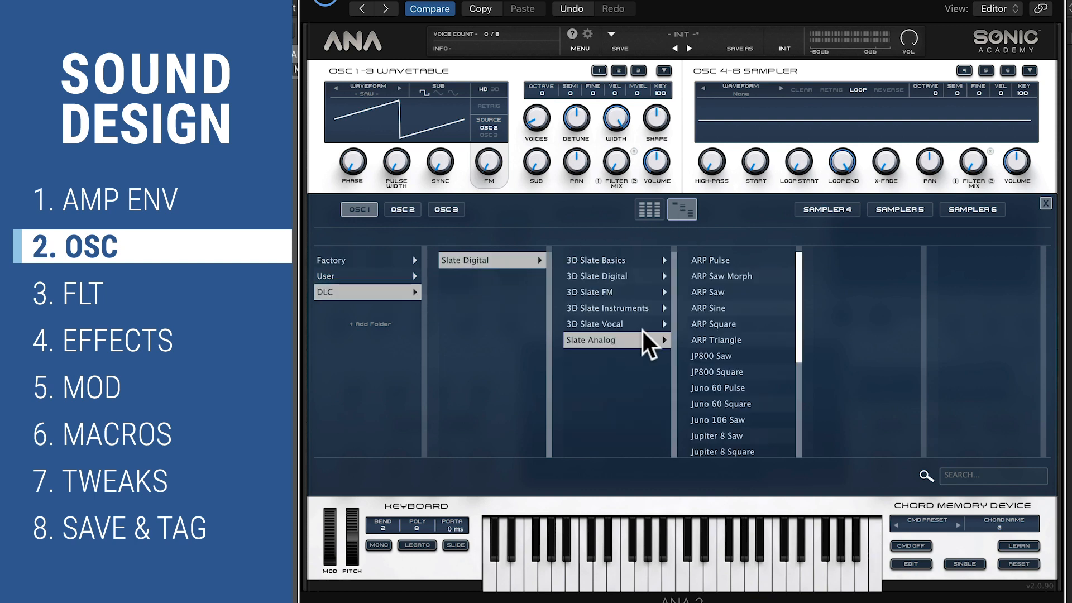
- Audition the ARP waveforms and load ARP Triangle into oscillator 1, closing the waveform browser
left_click(753, 263)
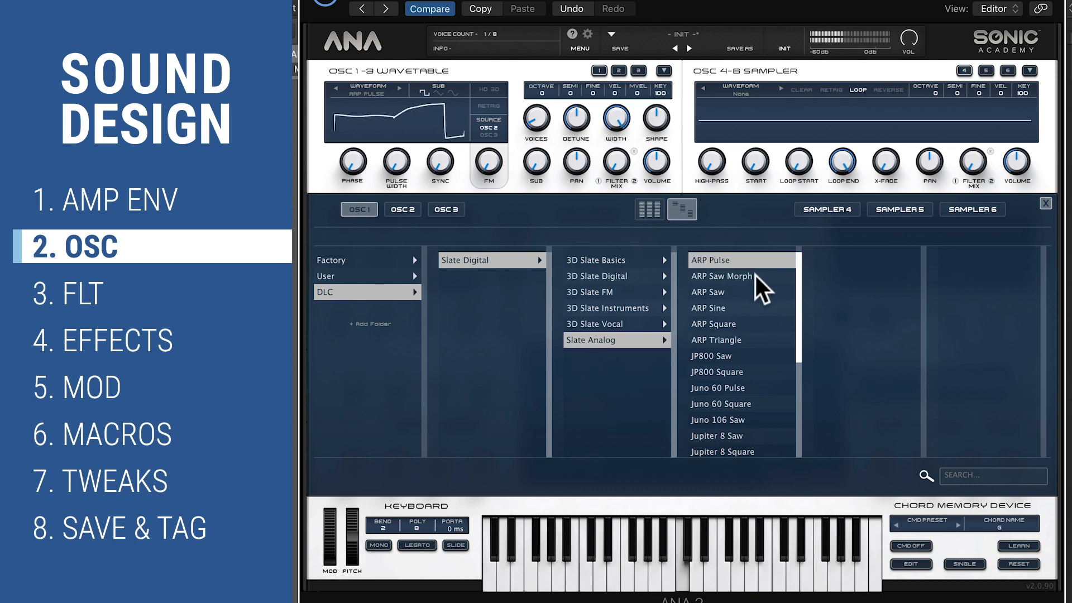
left_click(755, 276)
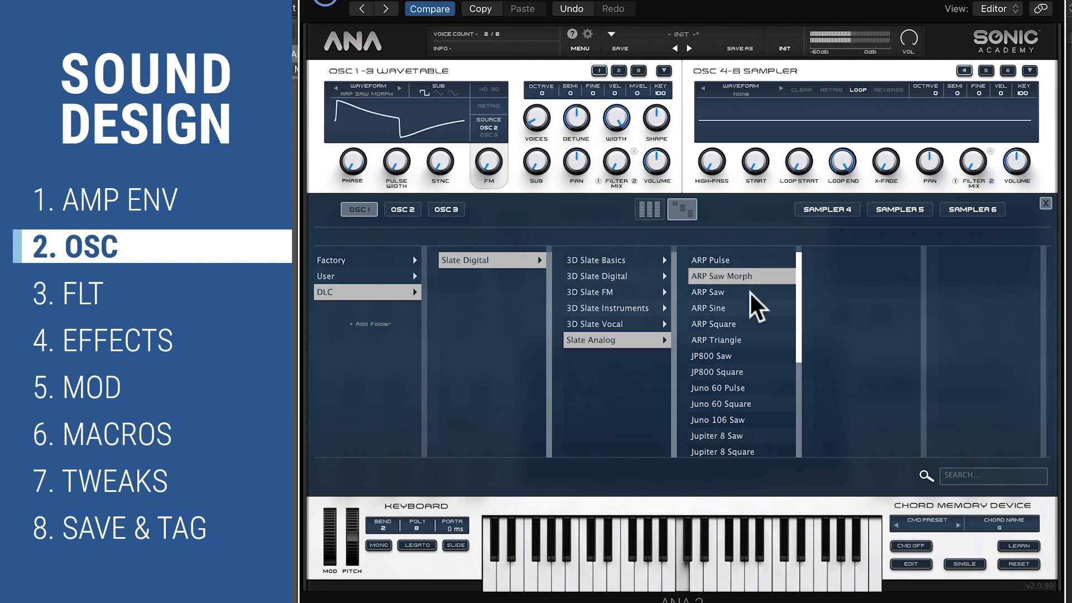
left_click(750, 292)
left_click(748, 308)
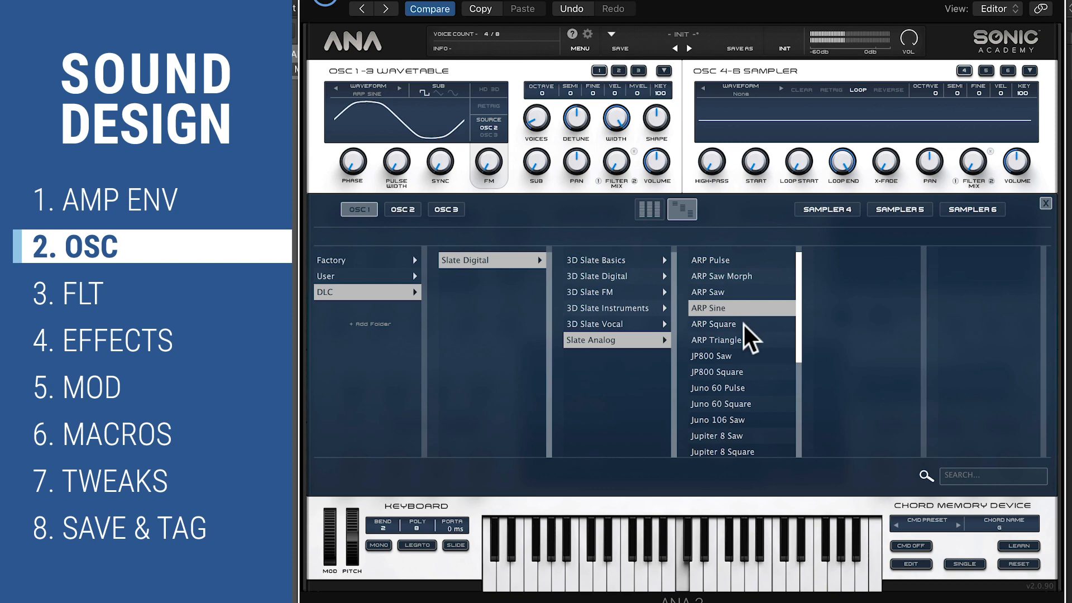
left_click(745, 324)
left_click(745, 340)
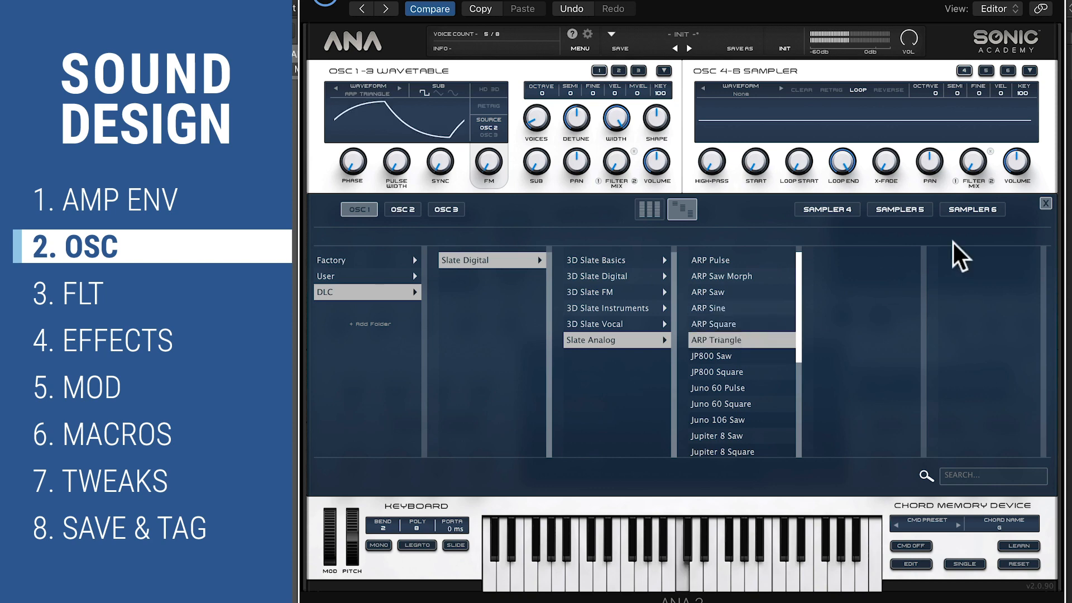
left_click(1042, 202)
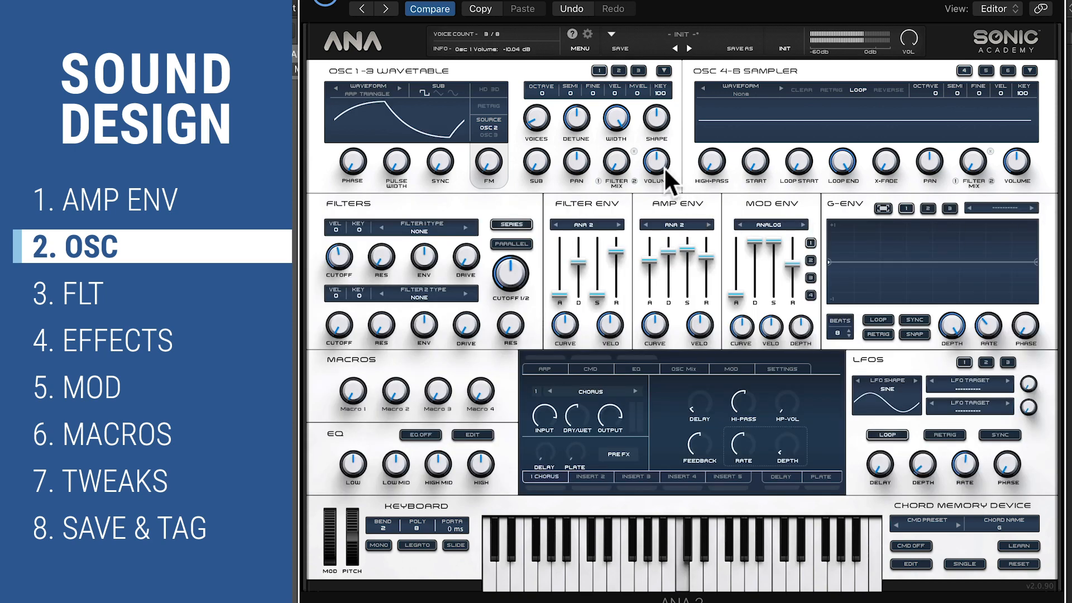
- Lower oscillator 1's volume, set it to 4 voices and reduce its detune
mouse_move(657, 162)
left_click_drag(658, 162, 654, 179)
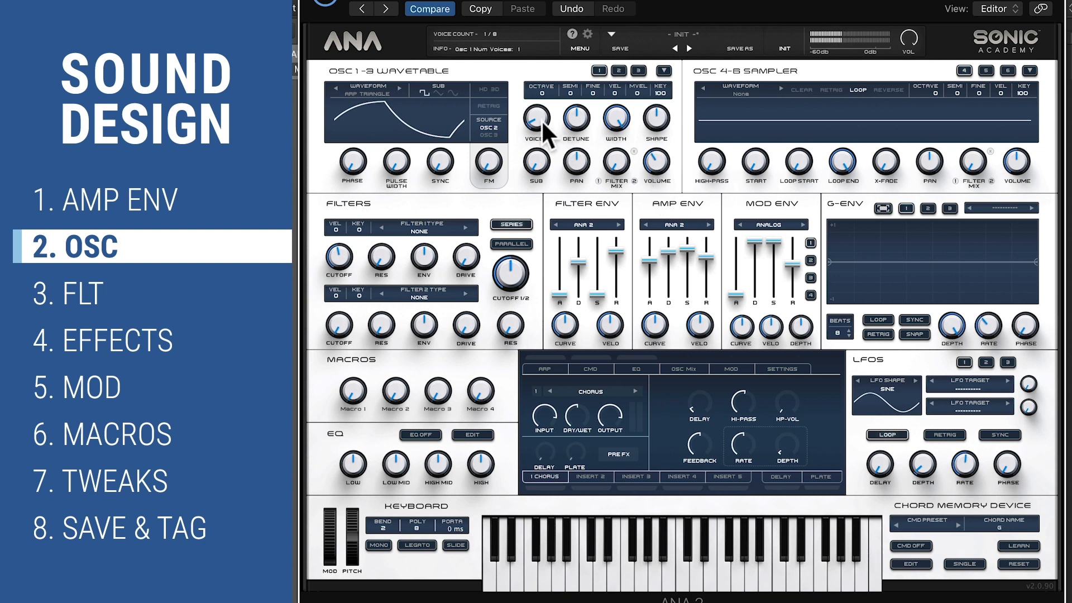
left_click_drag(541, 120, 535, 104)
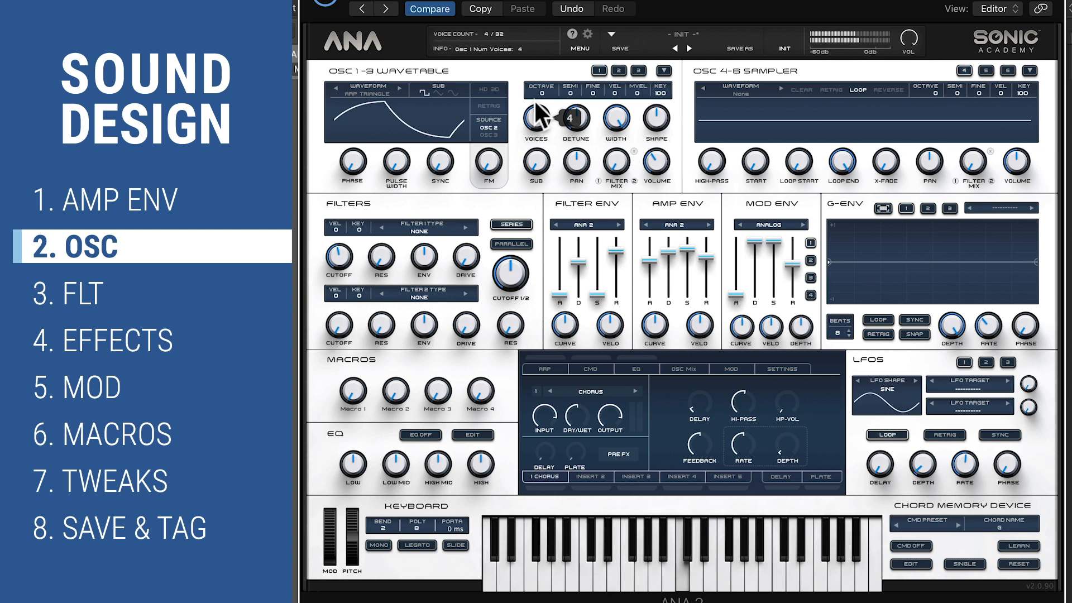
left_click_drag(535, 100, 560, 166)
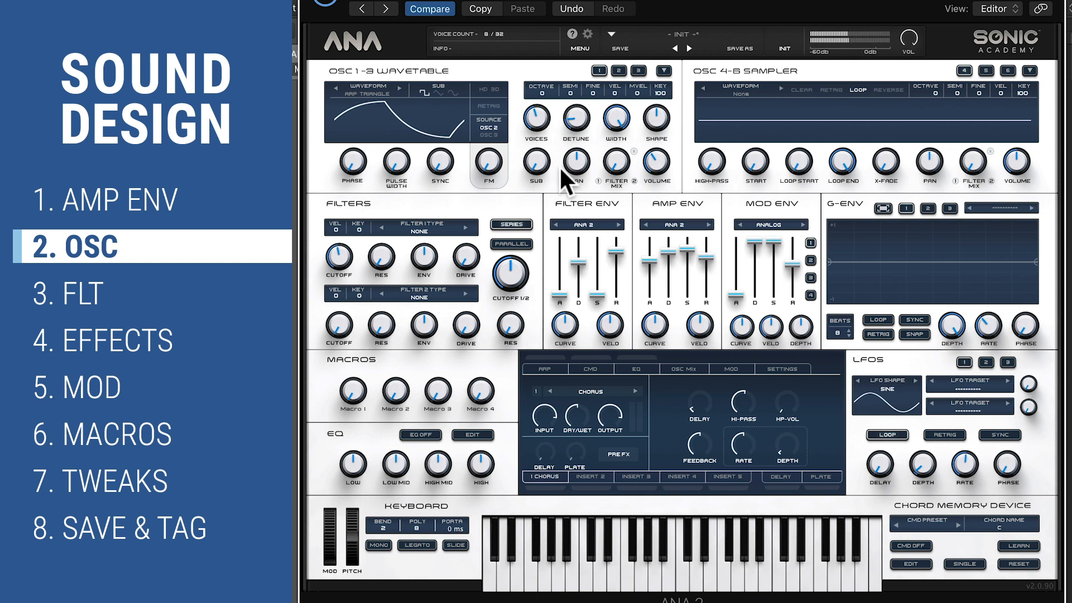
- Switch to oscillator 2 and open the waveform folder DLC > Slate Digital > 3D Slate Digital
left_click(617, 70)
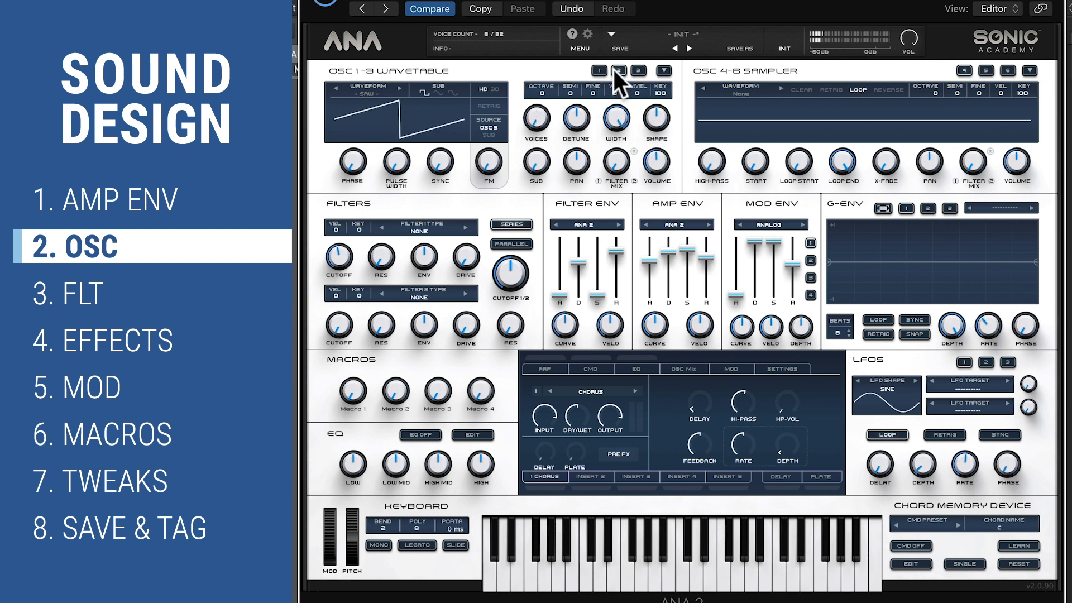
left_click(374, 90)
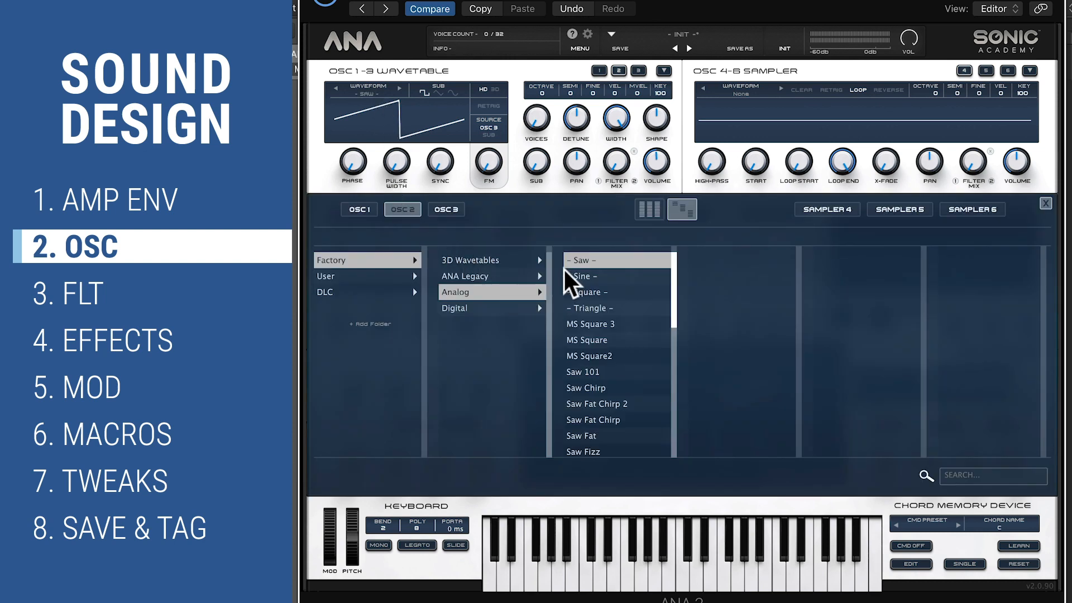
left_click(387, 290)
left_click(489, 261)
left_click(590, 276)
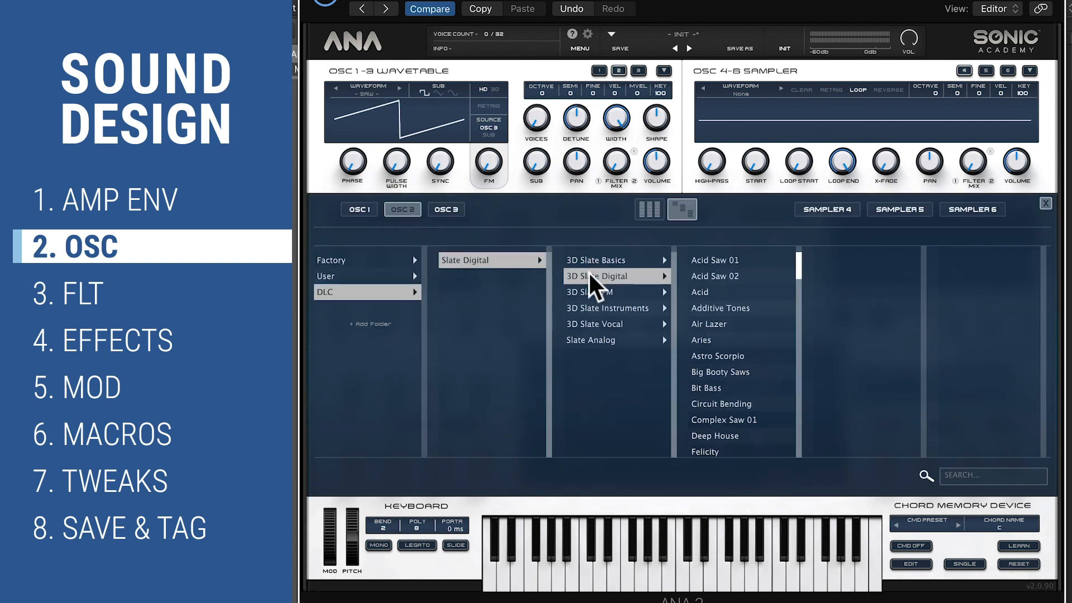
scroll(762, 374, "down", 5)
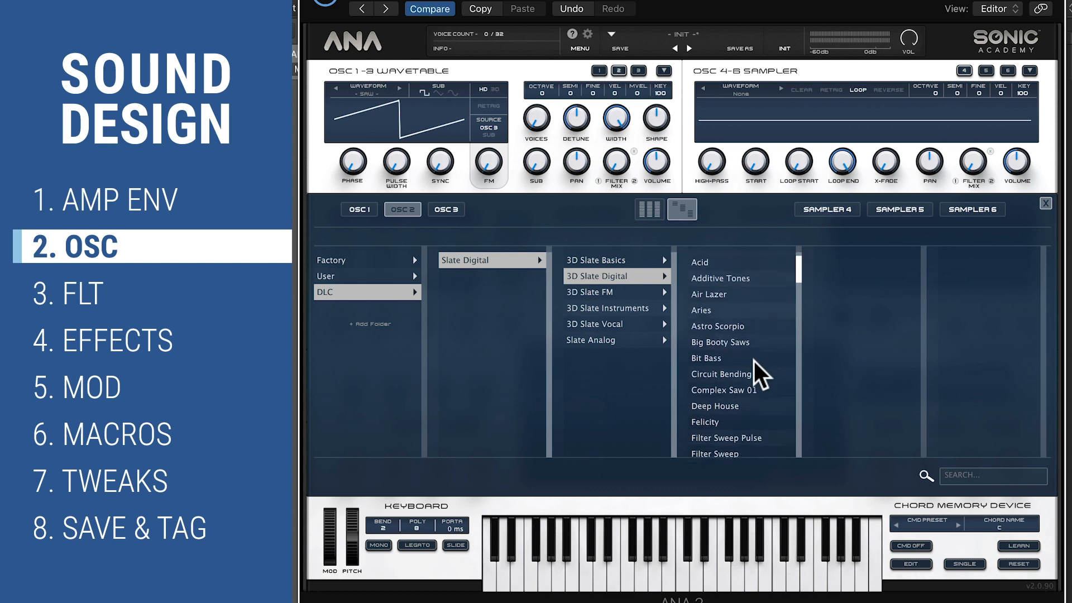
- Load the Flanger Talk waveform into oscillator 2 after trying Felicity, lower the oscillator's volume and test its morph sweep
left_click(753, 360)
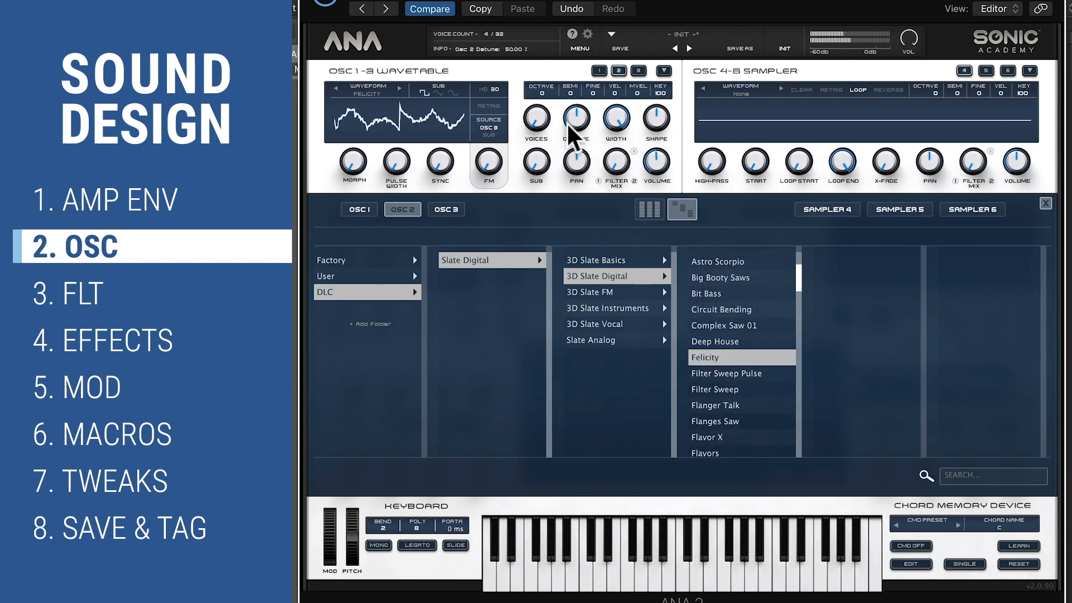
left_click_drag(536, 123, 537, 108)
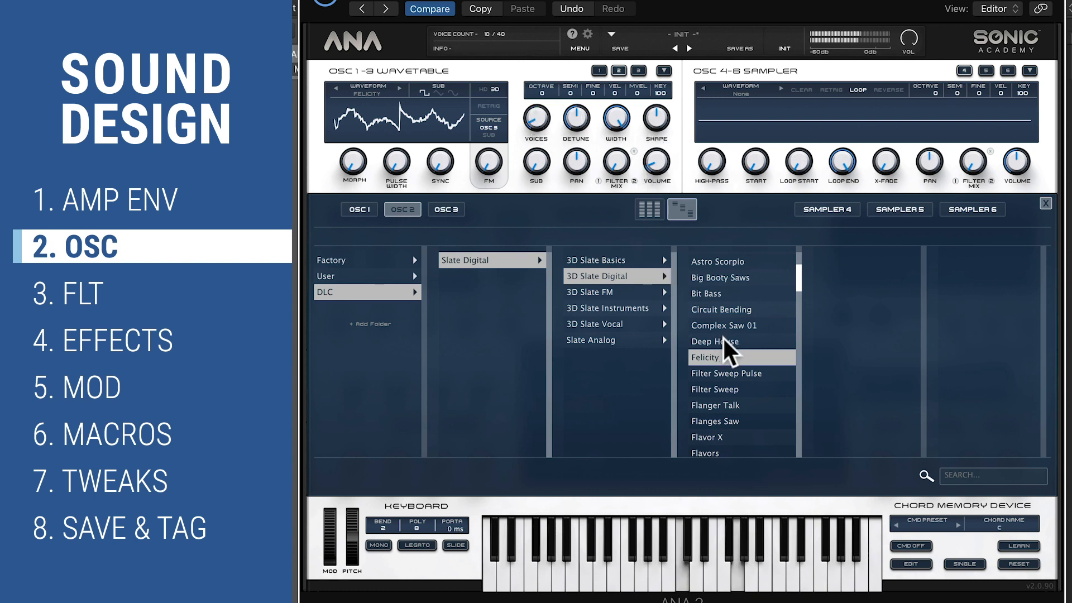
left_click(727, 406)
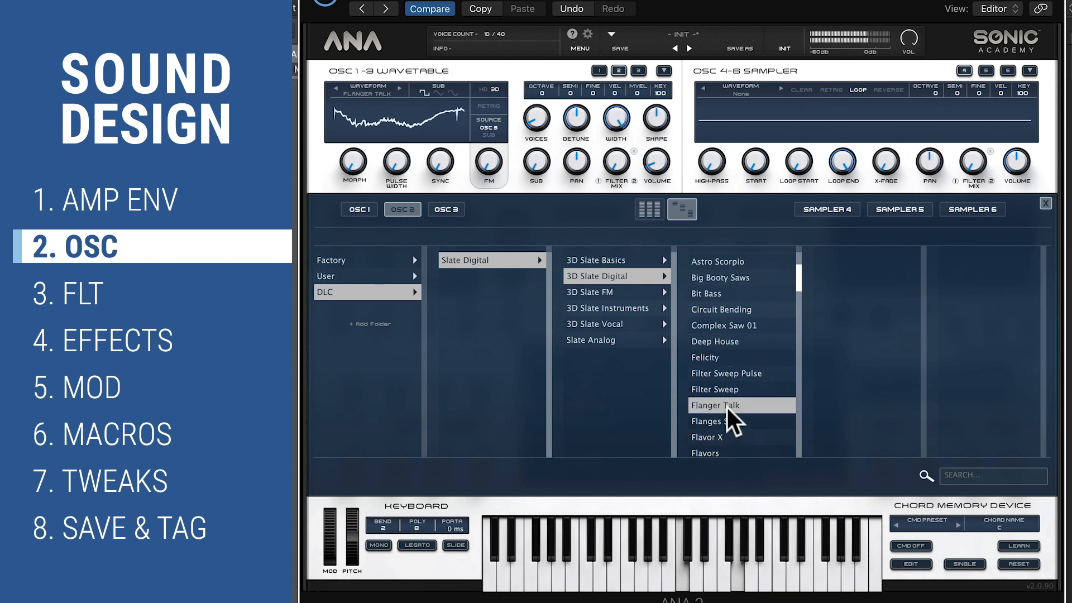
left_click_drag(653, 172, 660, 163)
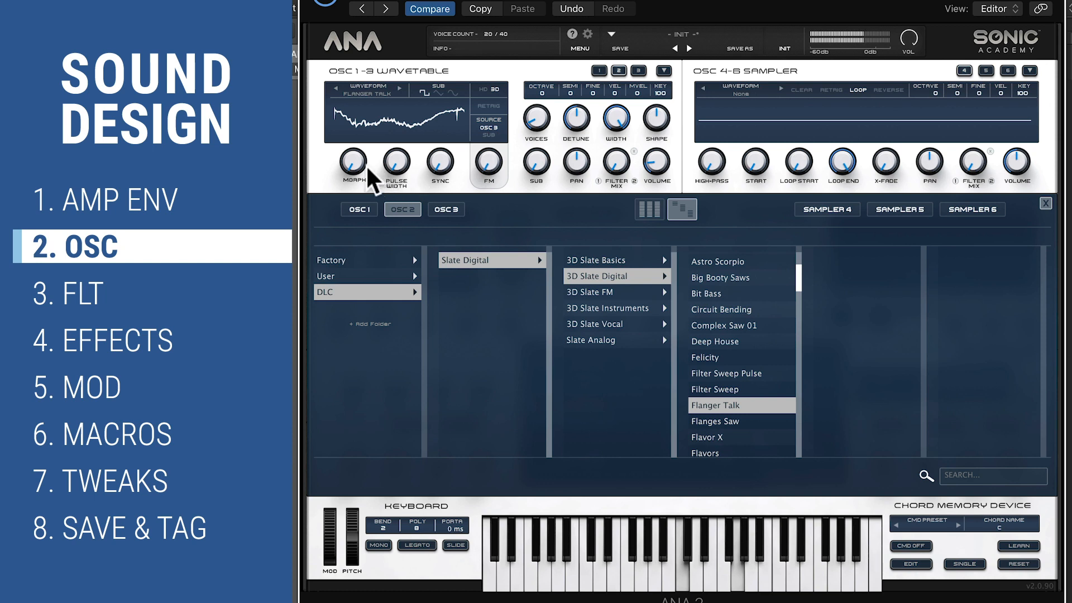
left_click_drag(353, 163, 426, 275)
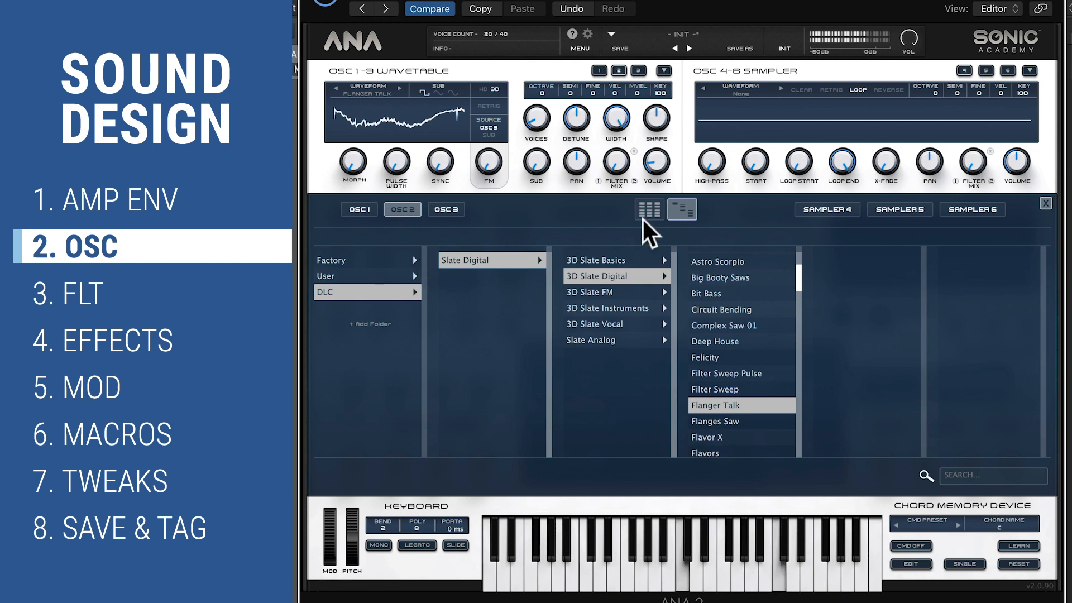
left_click(1044, 200)
- Switch oscillator 2's sub shape to sine, try the sub level at about 28.58 % and turn it back down
mouse_move(530, 113)
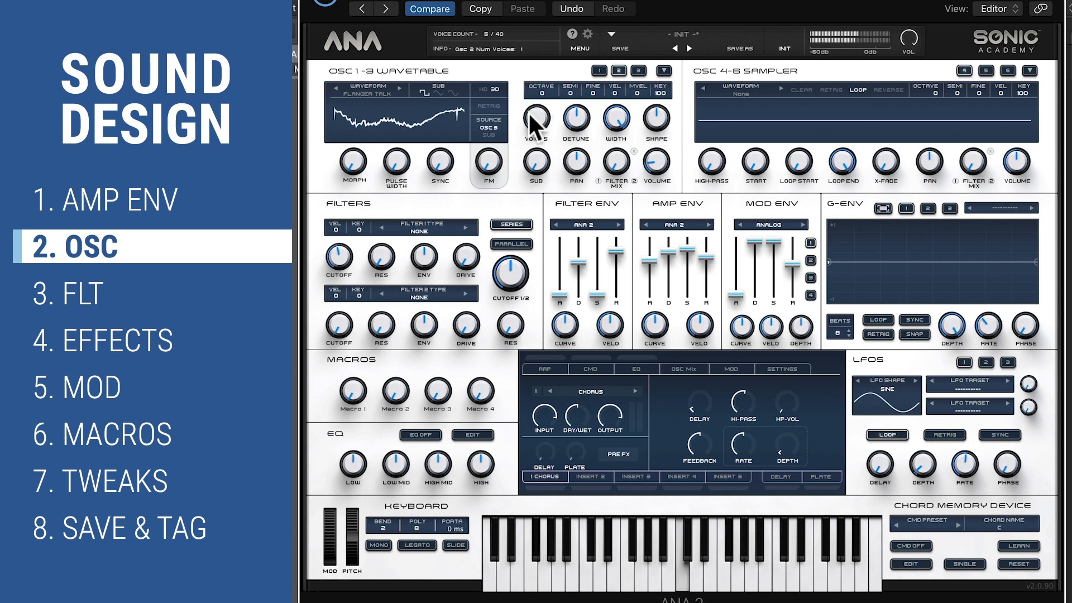
left_click_drag(537, 160, 524, 96)
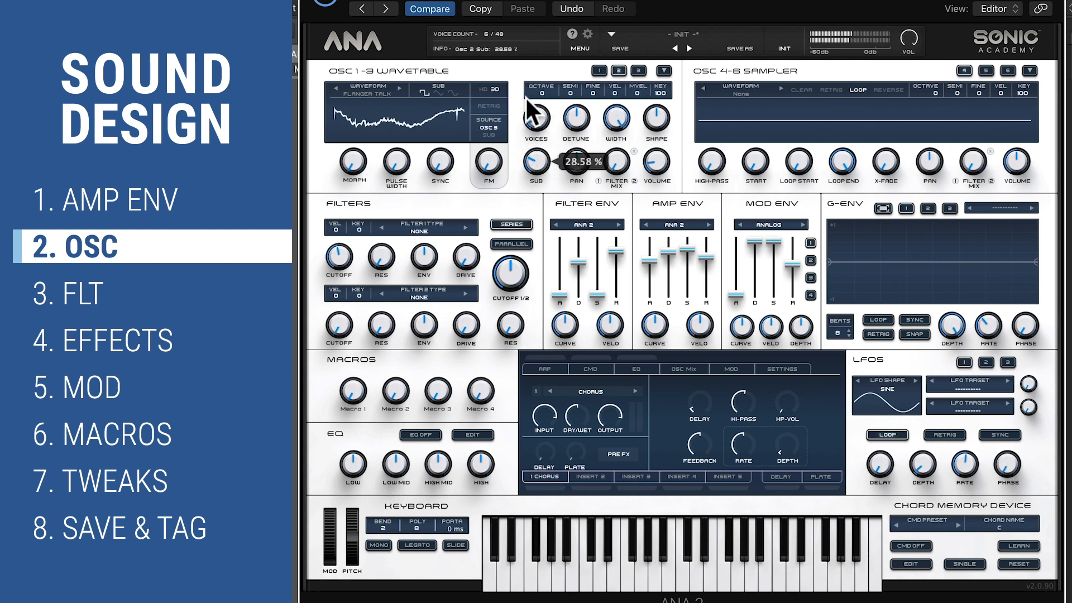
left_click(452, 92)
left_click_drag(527, 155, 536, 181)
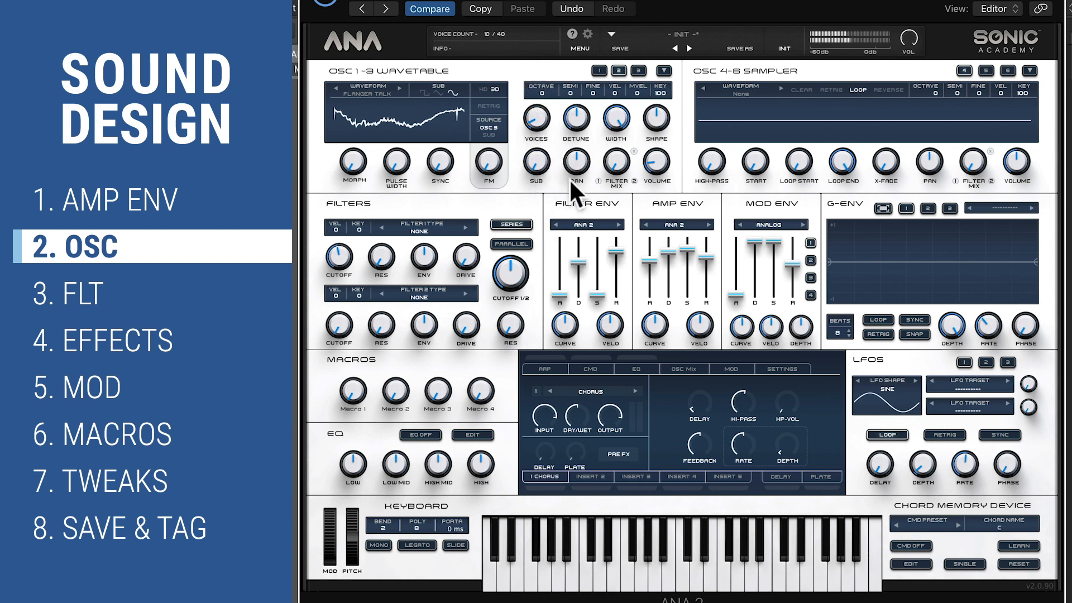
- Load the ARP Sine waveform from DLC > Slate Digital > Slate Analog into oscillator 3
left_click(639, 73)
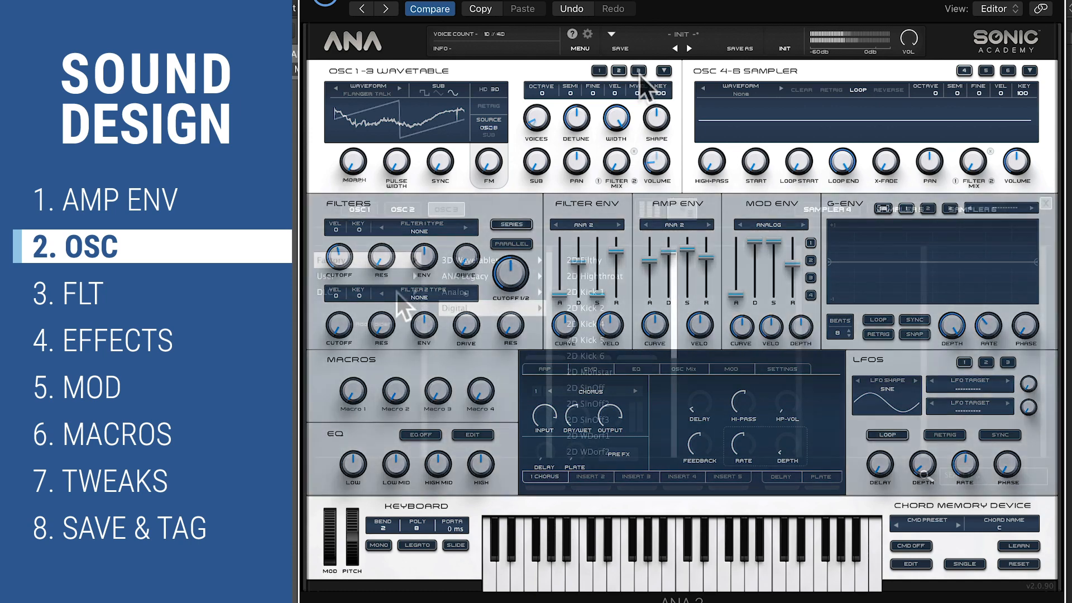
left_click(603, 341)
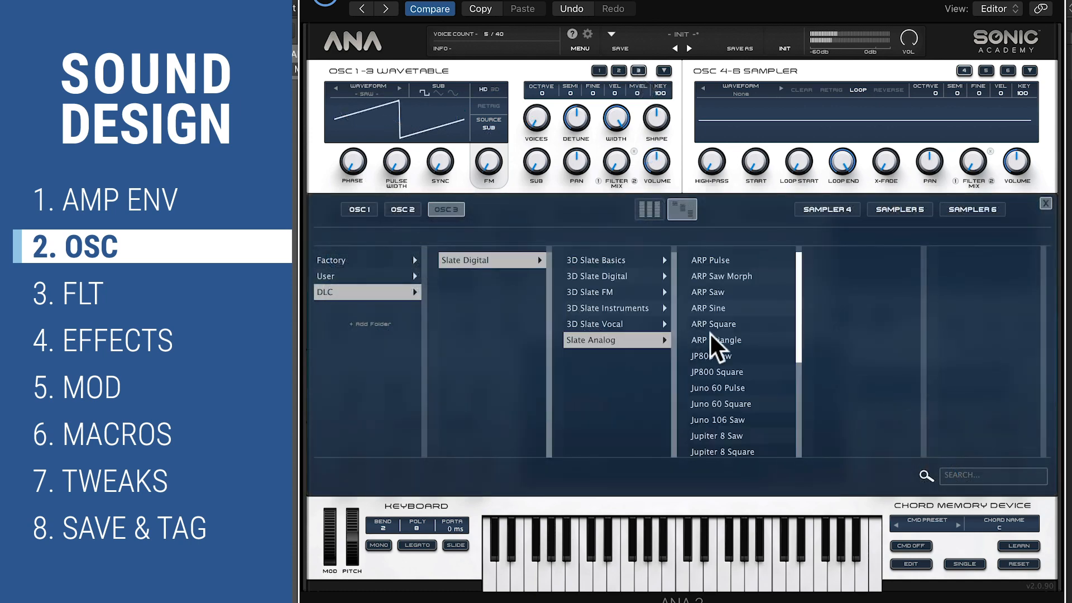
left_click(761, 309)
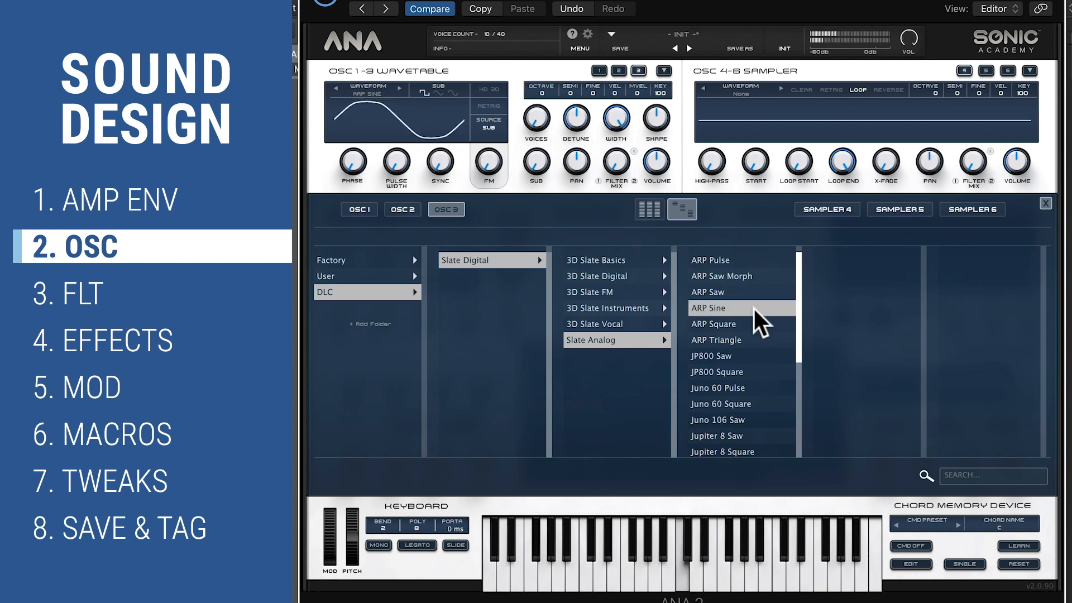
left_click(1045, 204)
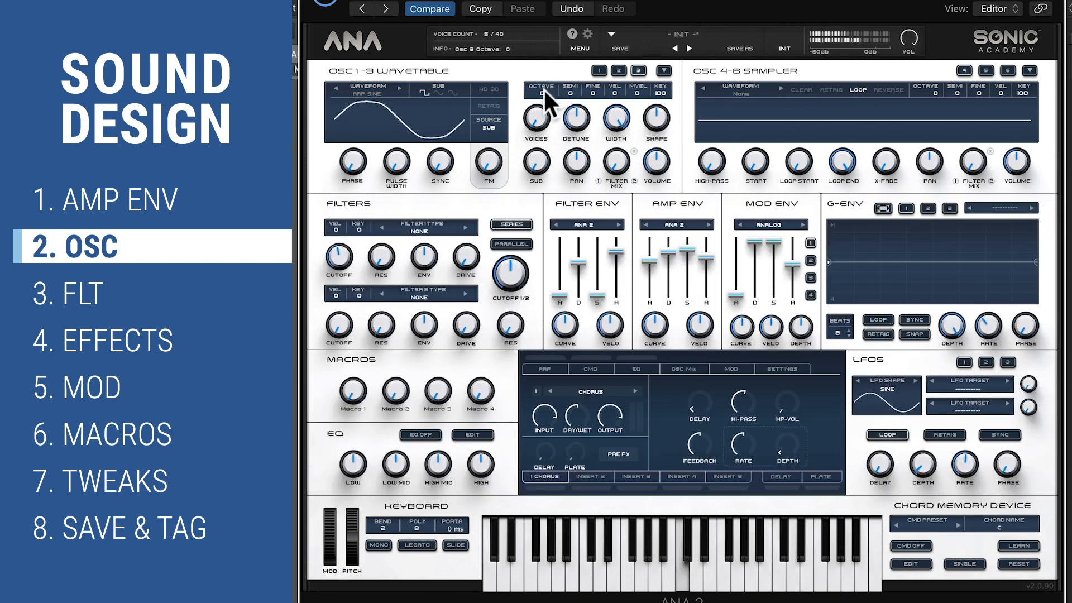
- Set oscillator 3 to octave -1 with 2 voices and lower its volume
left_click_drag(544, 89, 534, 109)
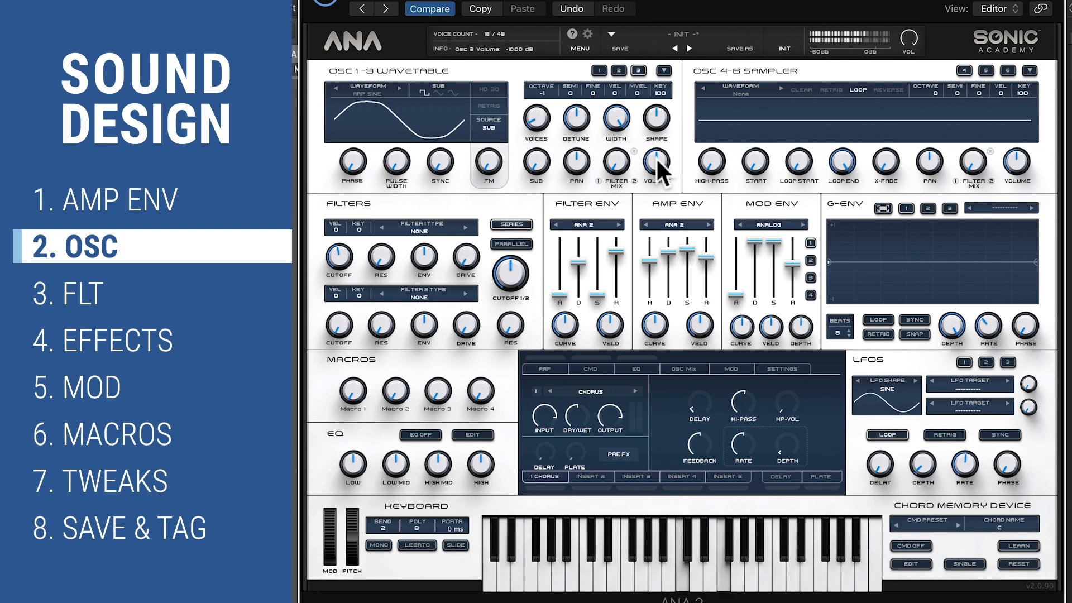
left_click_drag(655, 157, 654, 197)
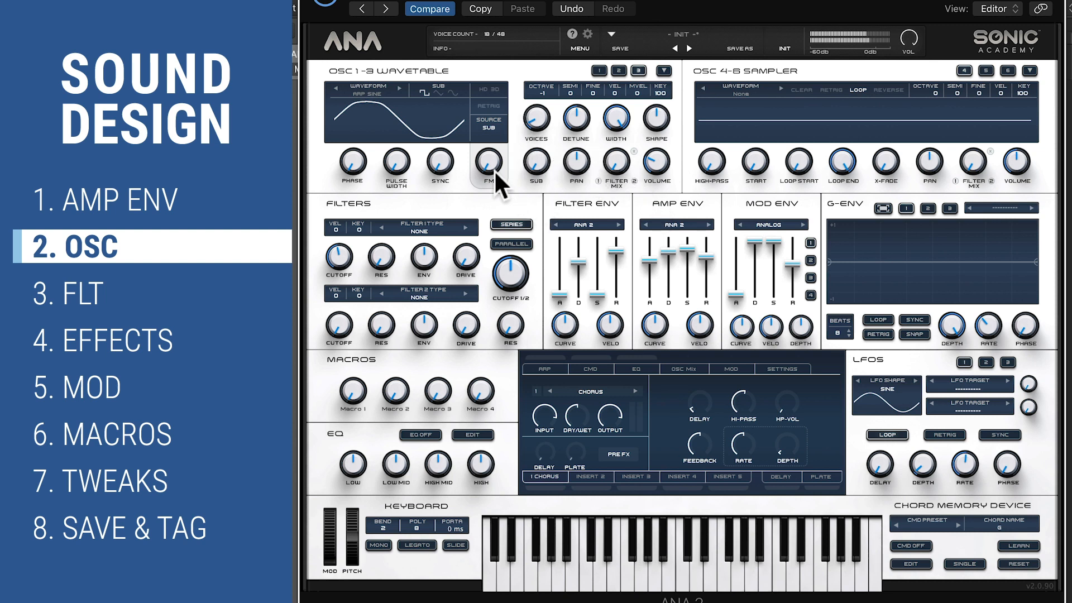
left_click_drag(538, 117, 537, 101)
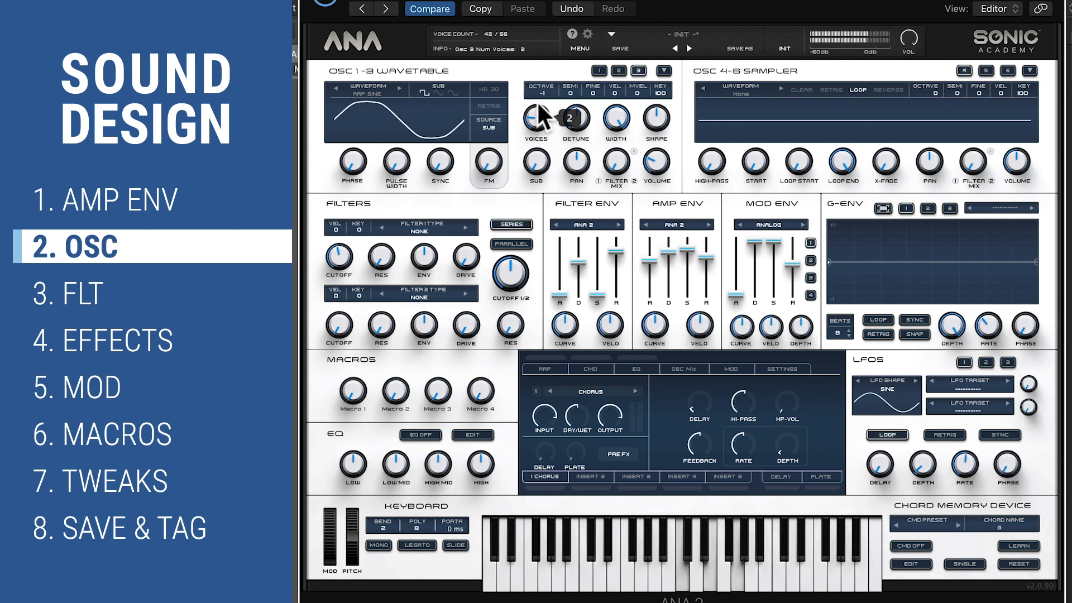
- Set filter 1 to the analog MOGY - LP type and lower the shared cutoff for both filters
left_click(429, 227)
mouse_move(434, 261)
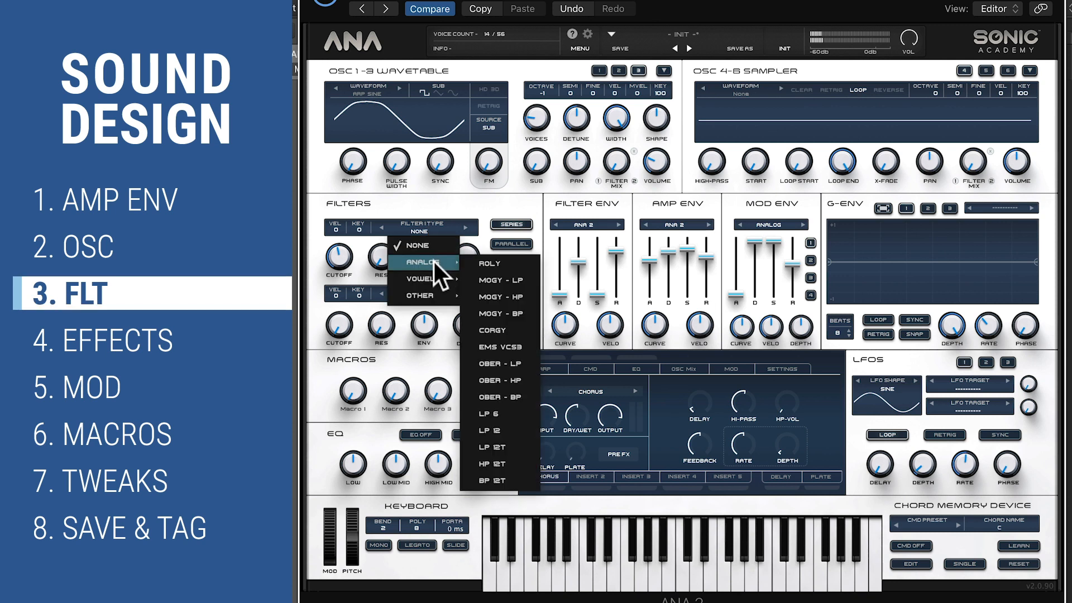
left_click(507, 290)
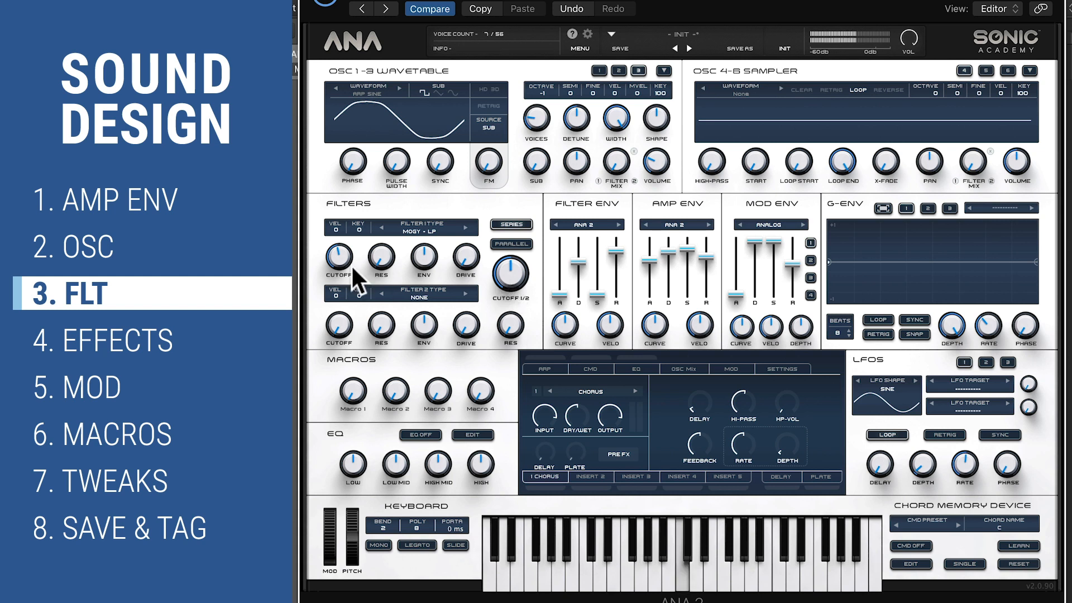
left_click_drag(517, 277, 512, 310)
- Raise filter 1's envelope amount, set the filter envelope attack to about 4.44 sec, raise its sustain and fine-tune filter 1's cutoff
left_click_drag(424, 252, 420, 225)
left_click_drag(559, 294, 560, 260)
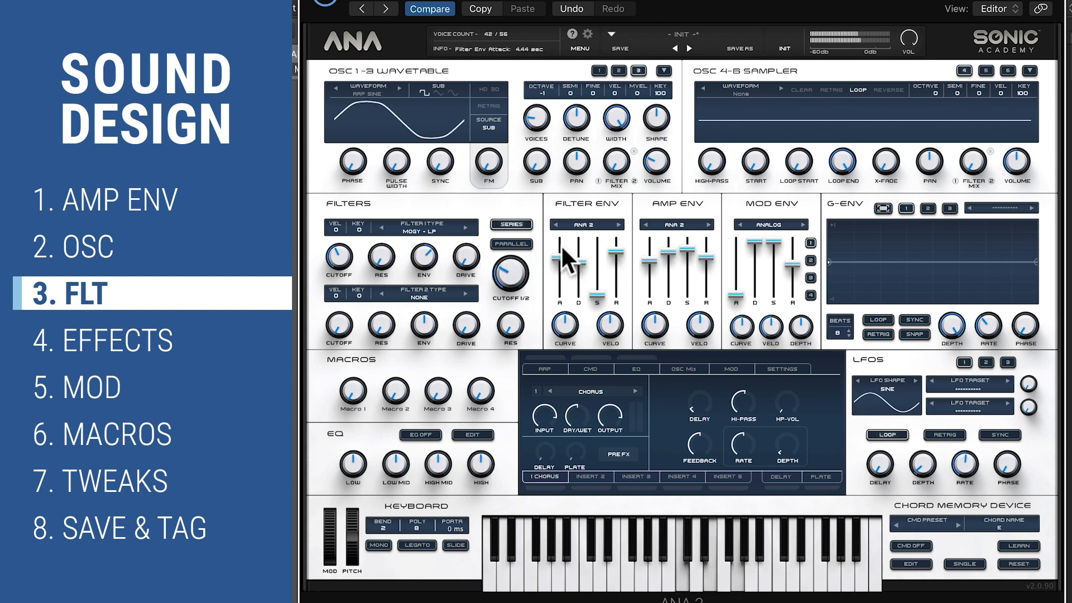
left_click_drag(591, 282, 597, 258)
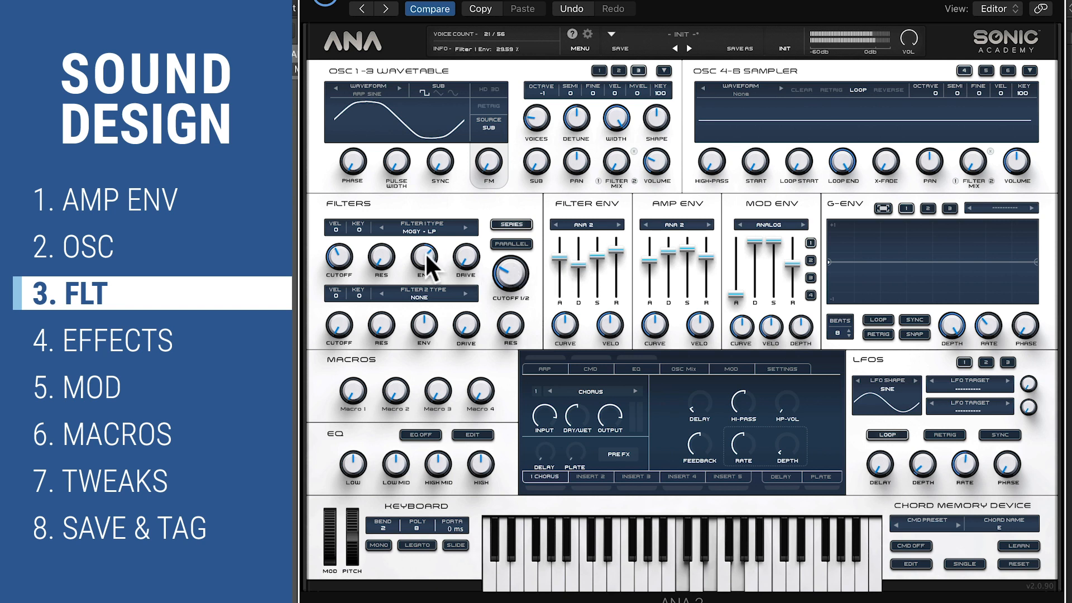
left_click_drag(346, 248, 343, 262)
left_click_drag(431, 267, 430, 261)
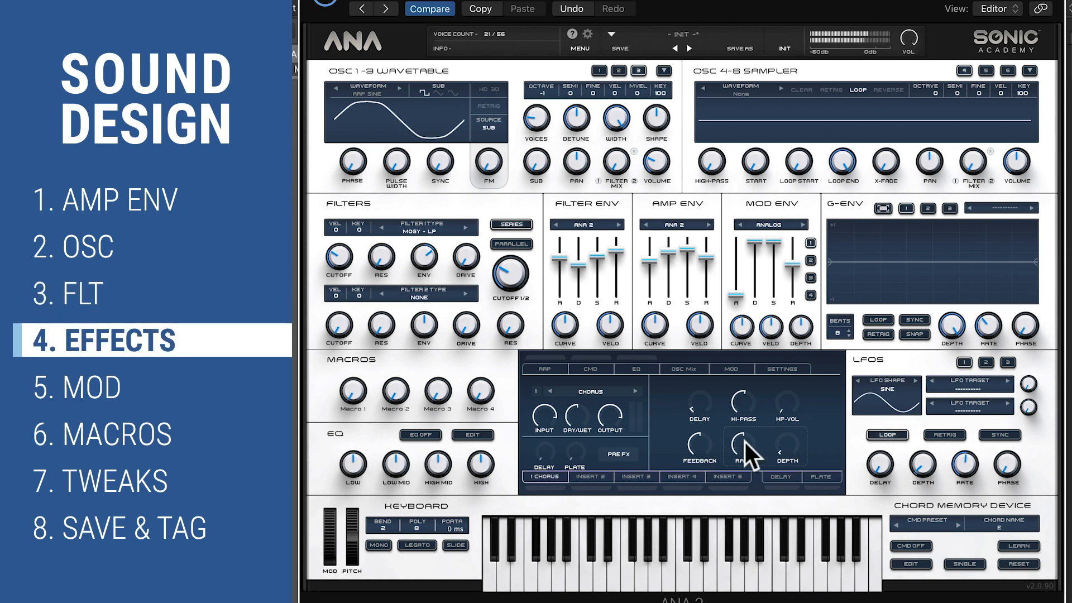
- Enable the delay and plate reverb send effects
left_click(782, 476)
left_click(818, 476)
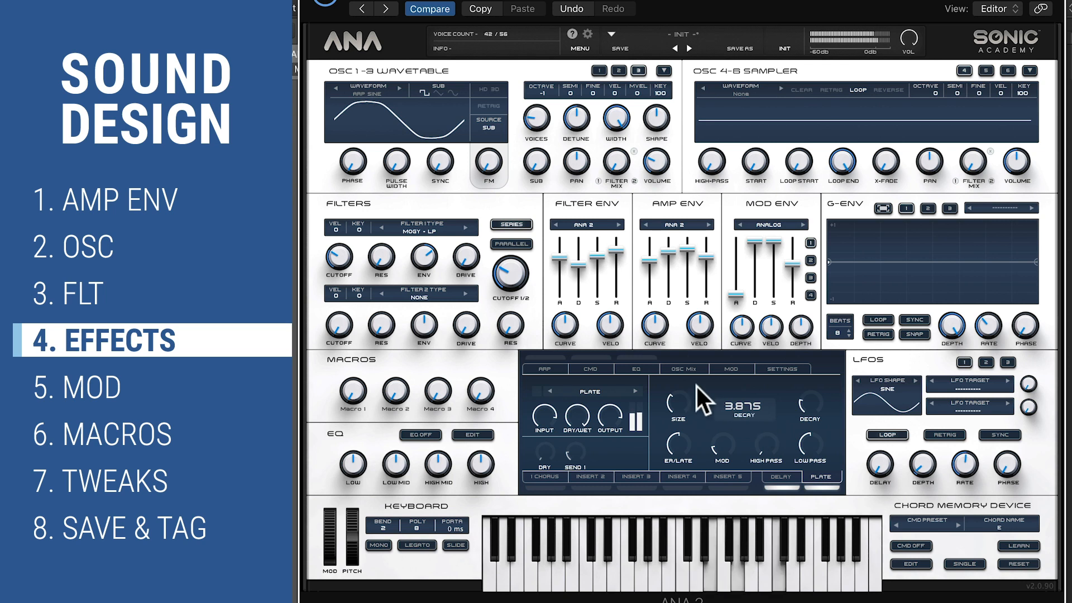
- Load the Multi Lim. dynamic effect into insert 1 and activate it
left_click(557, 473)
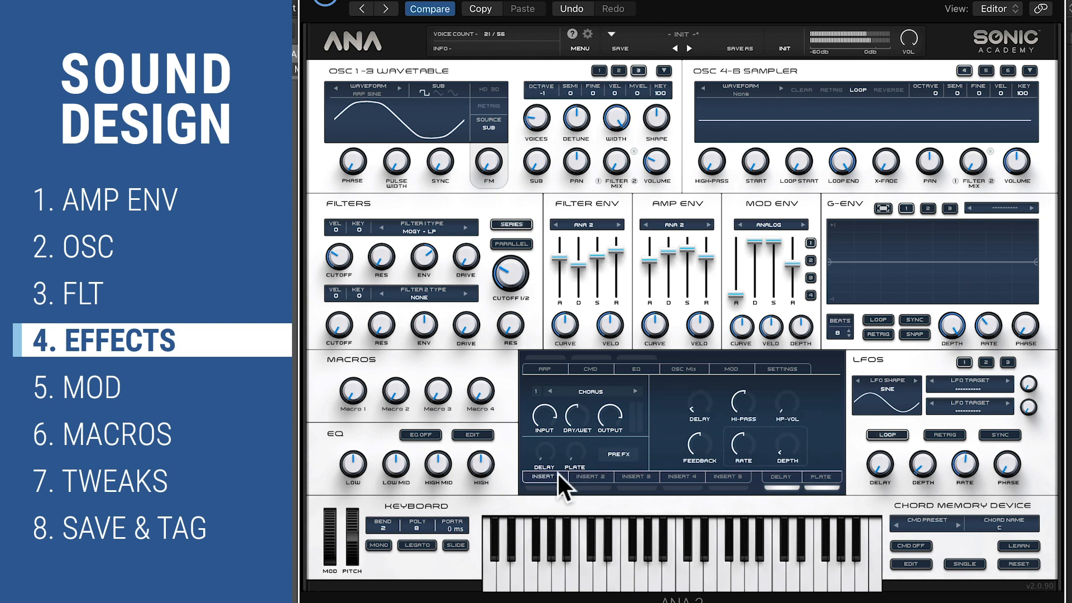
left_click(595, 390)
mouse_move(647, 471)
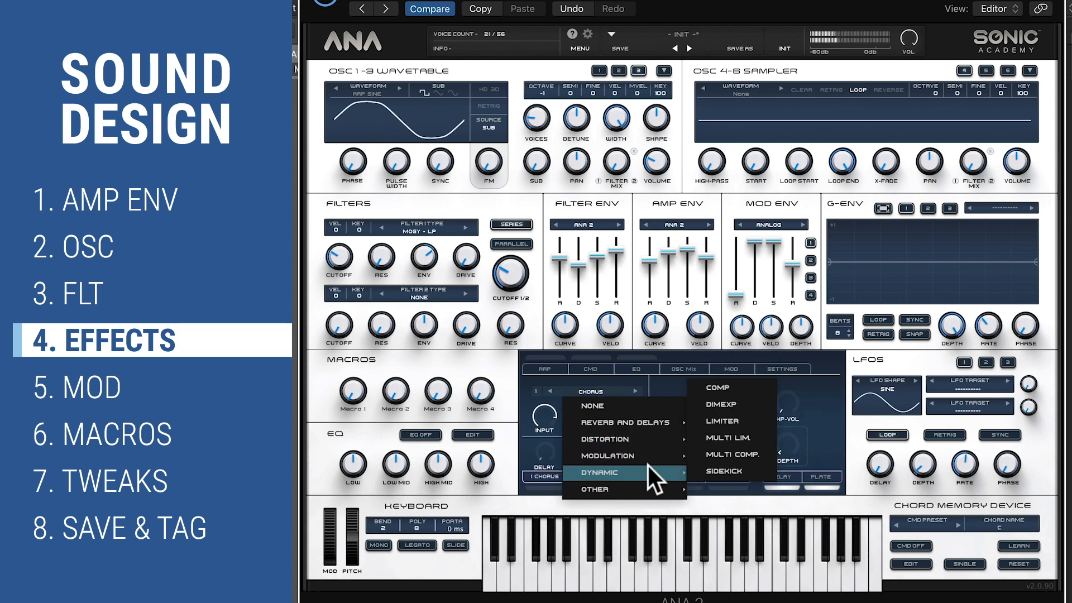
left_click(757, 444)
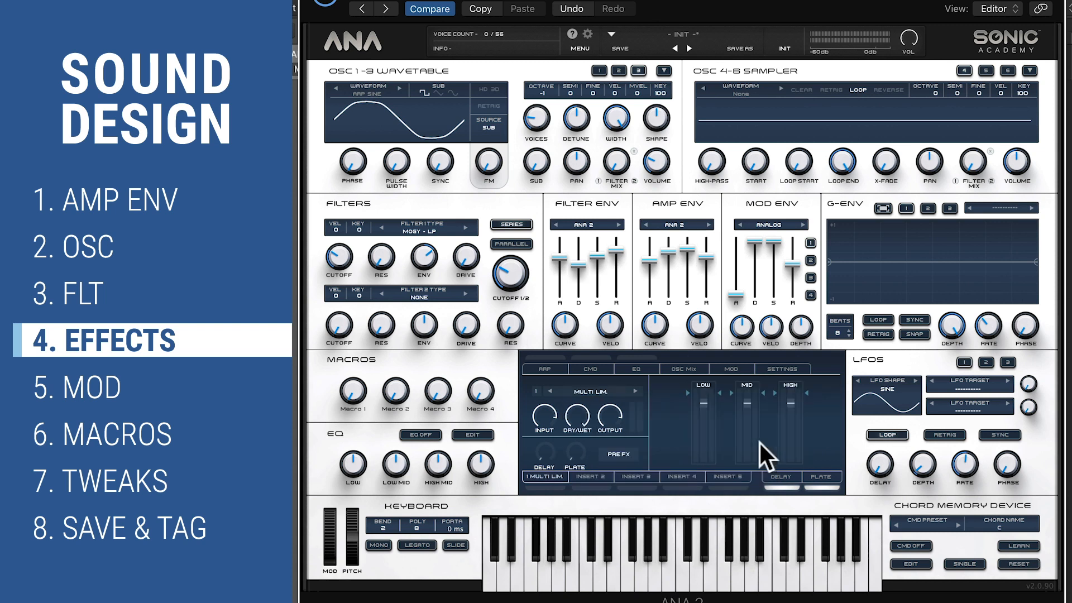
left_click(557, 486)
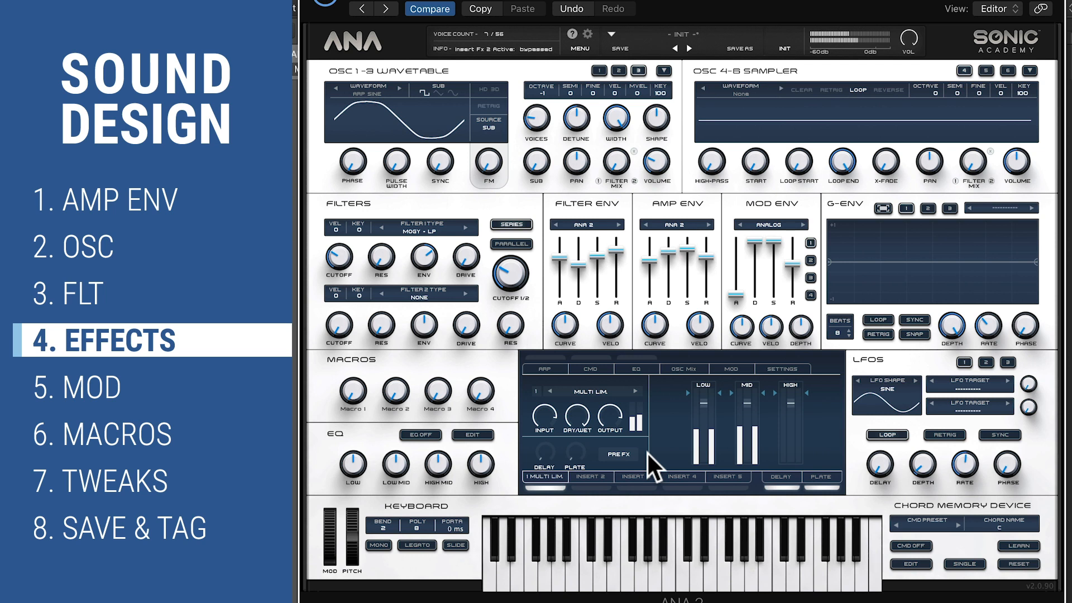
- Adjust the multiband limiter's band settings and compare the sound with the effect bypassed
left_click_drag(761, 393, 719, 393)
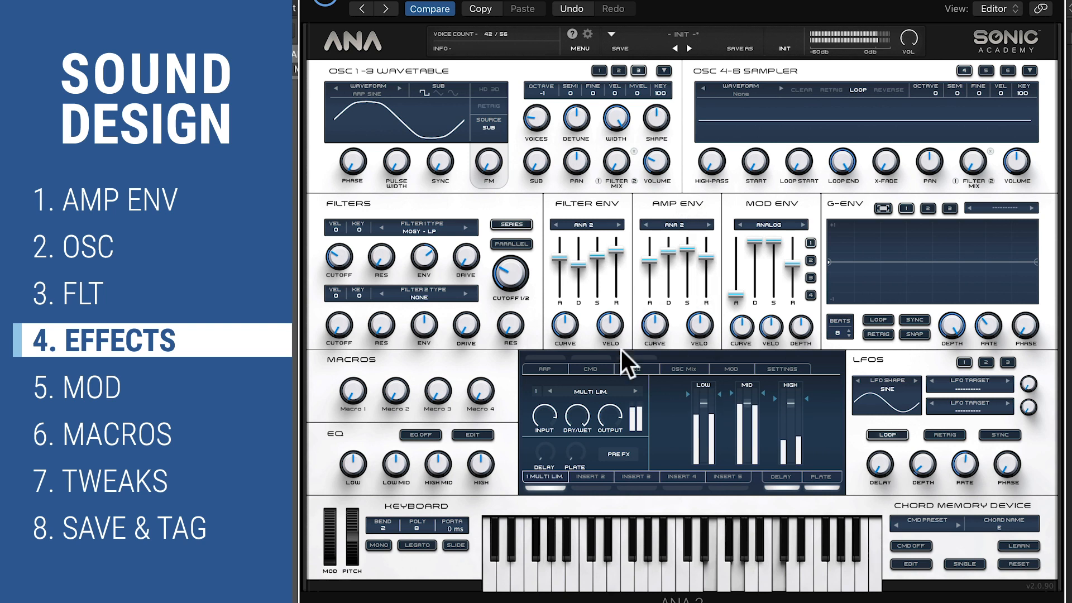
left_click(556, 485)
left_click(556, 485)
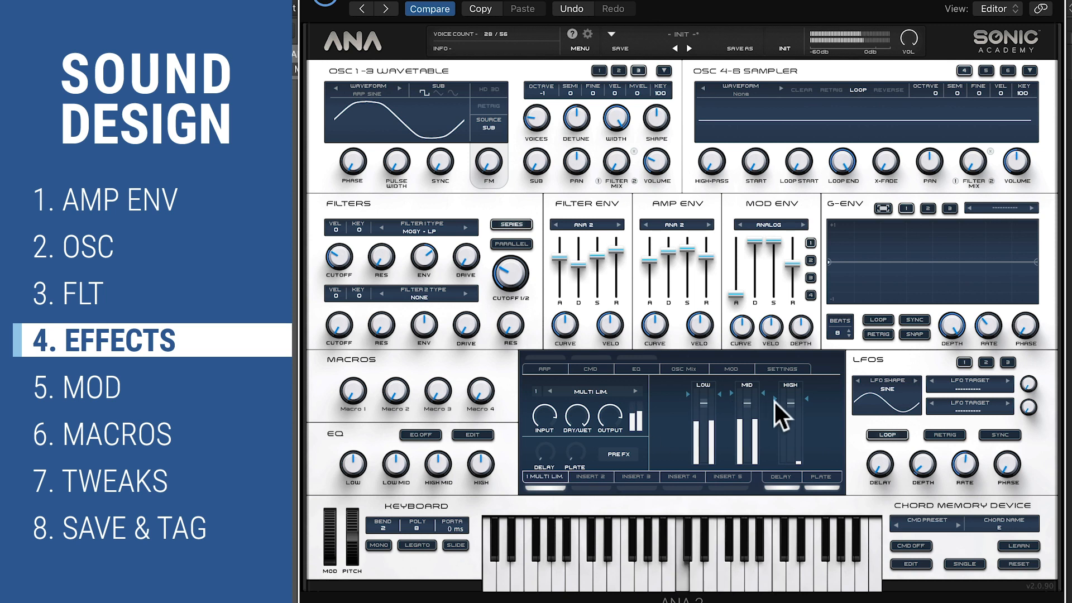
left_click_drag(806, 397, 747, 405)
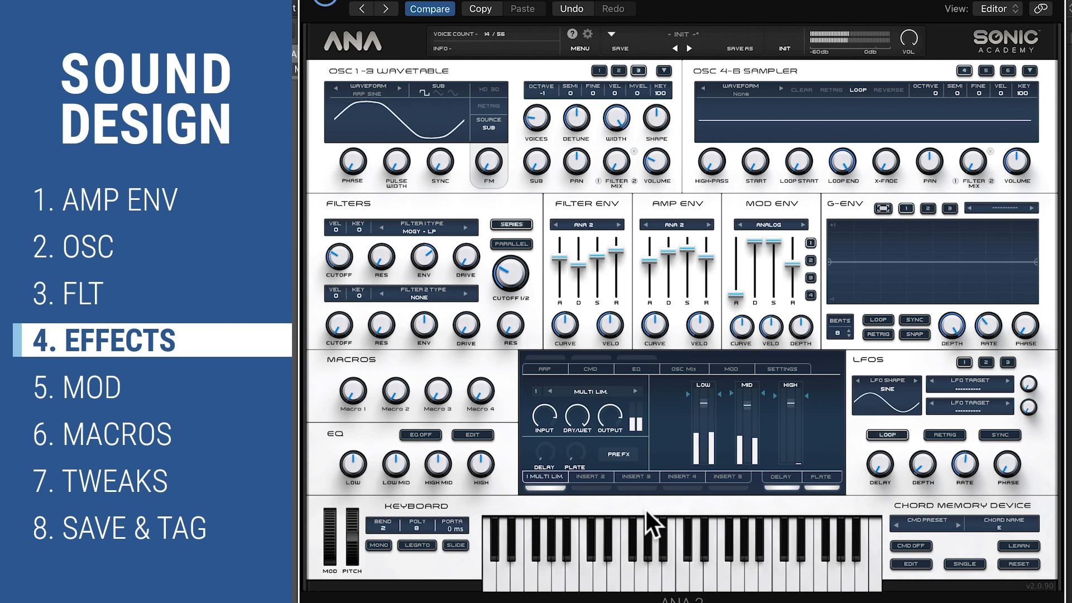
- Try the Ensemble modulation effect in insert 2, adjusting its dry/wet mix and delay
left_click(590, 476)
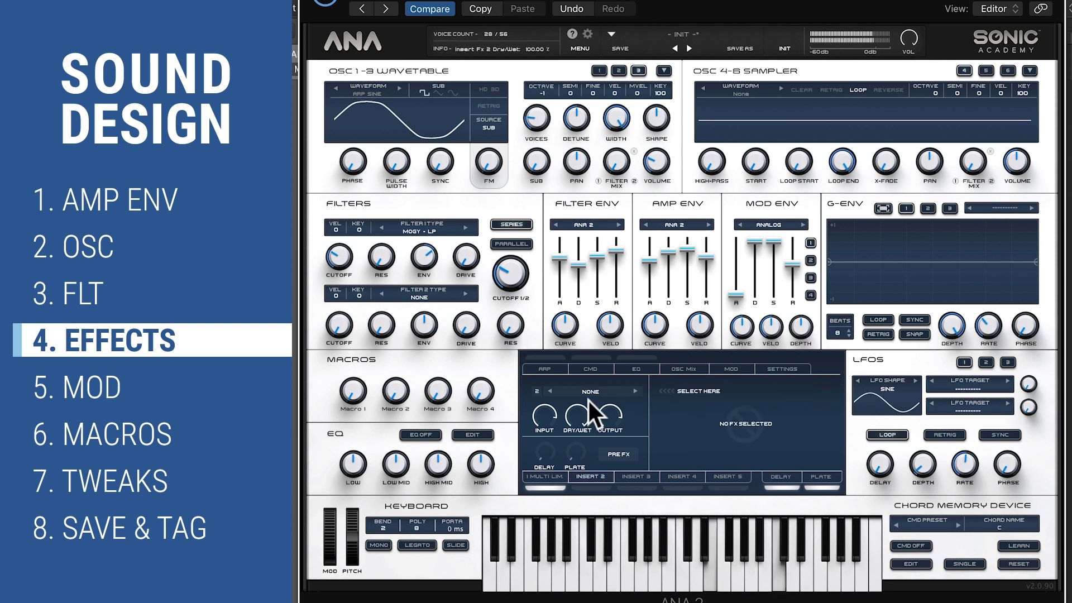
left_click(590, 391)
mouse_move(626, 459)
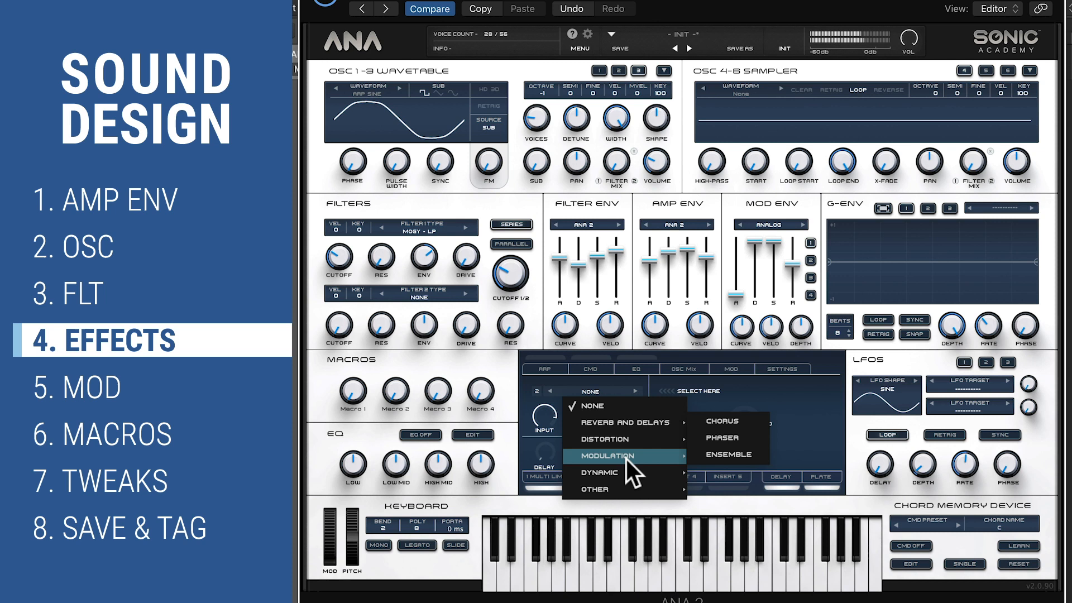
left_click(724, 455)
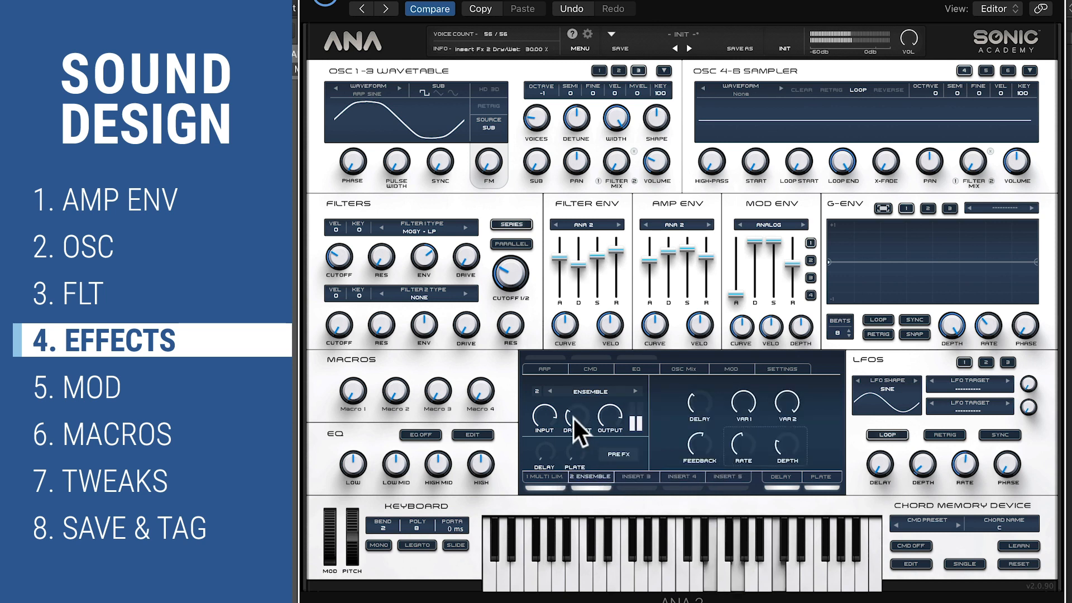
left_click_drag(575, 417, 574, 400)
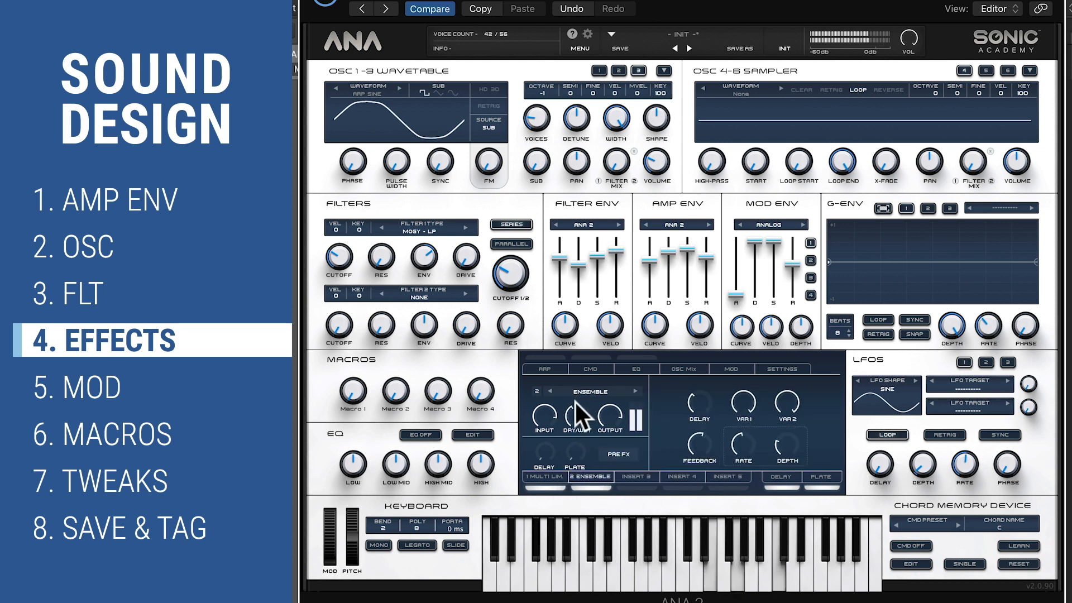
left_click_drag(700, 404, 705, 371)
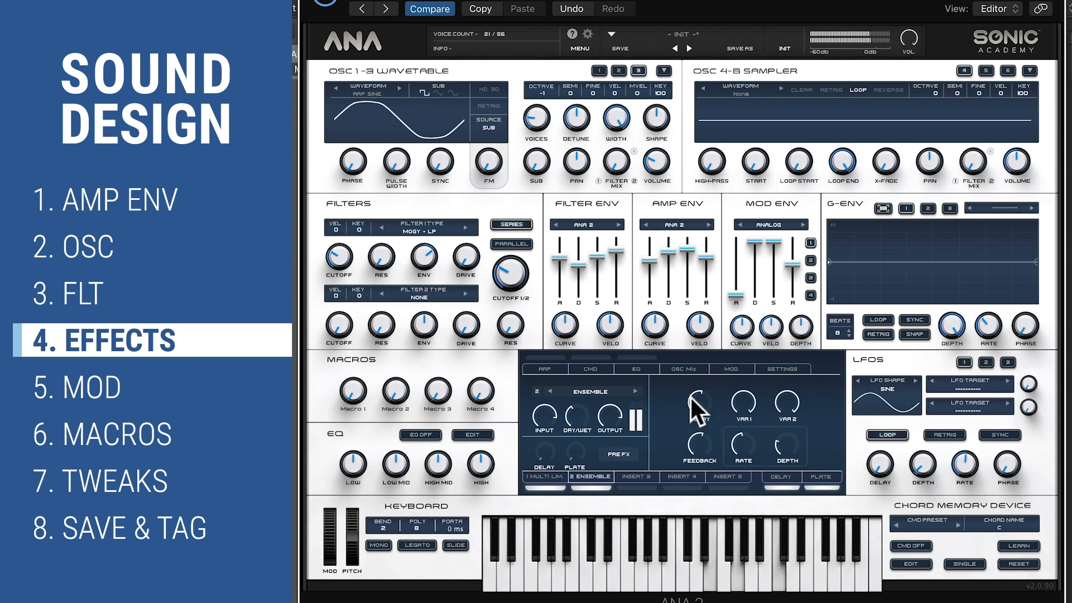
- Switch insert 2 to the Chorus effect and raise its delay
left_click(551, 390)
left_click(549, 390)
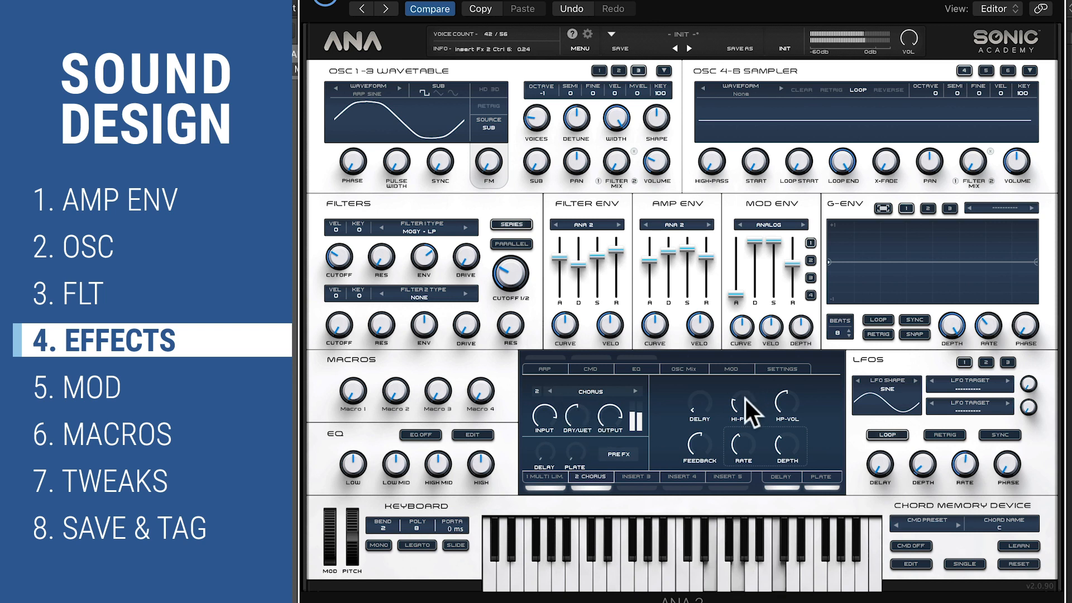
left_click_drag(700, 406, 705, 328)
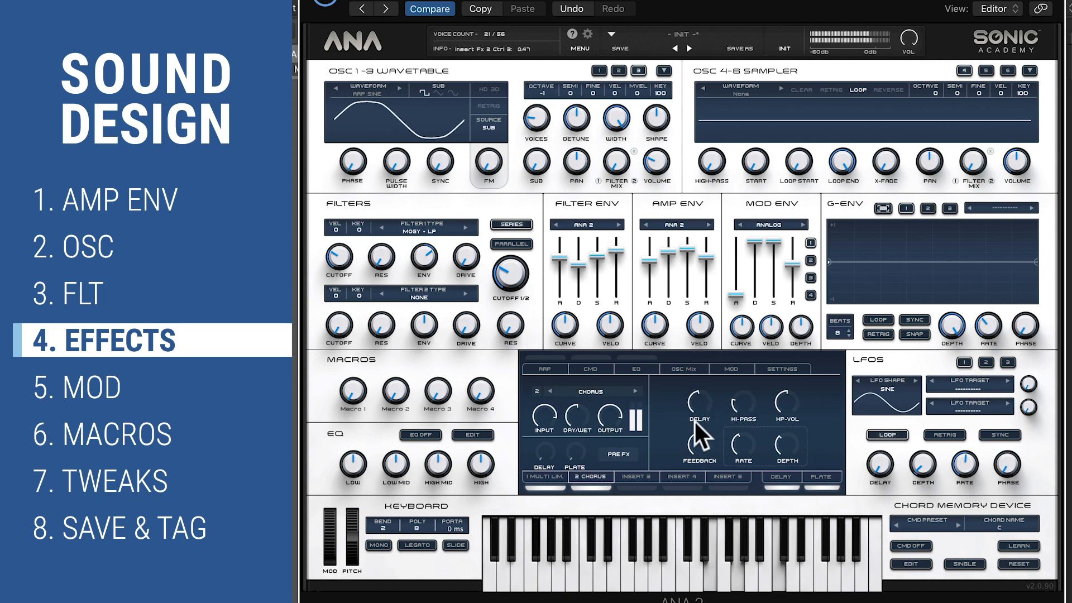
- Adjust the chorus rate and dry/wet mix, and lengthen the filter envelope's decay slightly
left_click_drag(739, 439, 734, 488)
left_click_drag(591, 411, 593, 329)
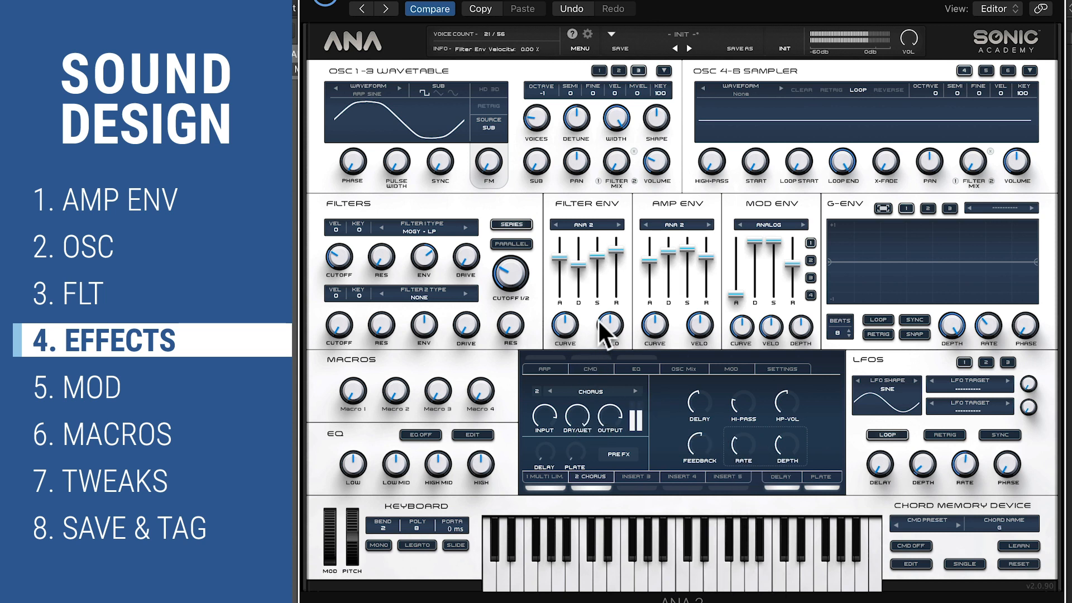
left_click_drag(572, 414, 586, 562)
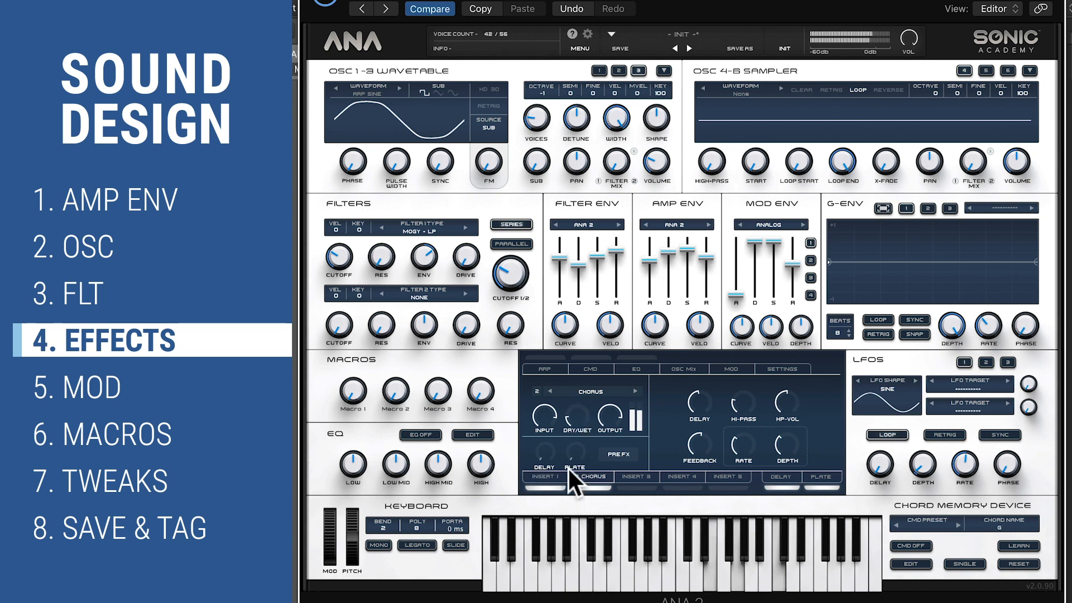
left_click_drag(568, 467, 573, 434)
left_click_drag(578, 266, 578, 257)
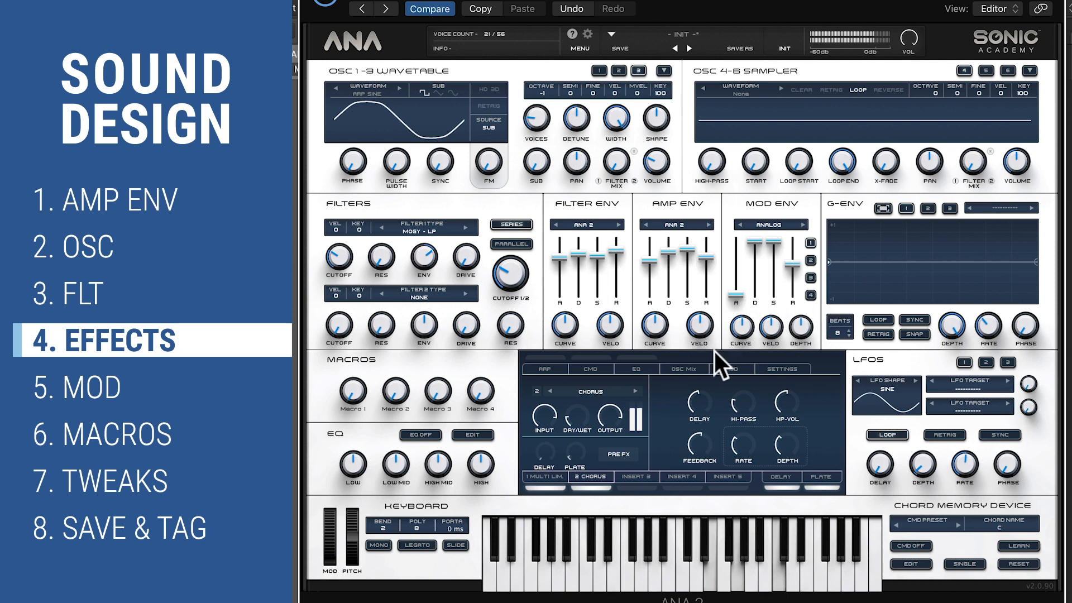
- Lower oscillators 1 and 2 in the oscillator mix and fine-tune oscillator 3's volume
left_click(697, 367)
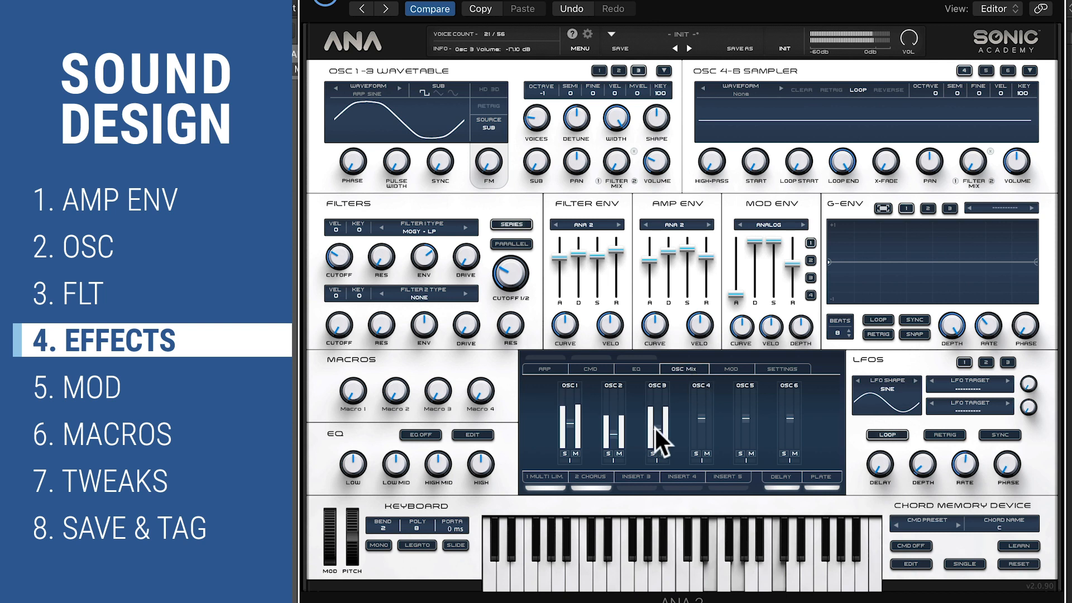
mouse_move(654, 427)
left_click_drag(654, 426, 654, 428)
mouse_move(610, 436)
mouse_move(571, 420)
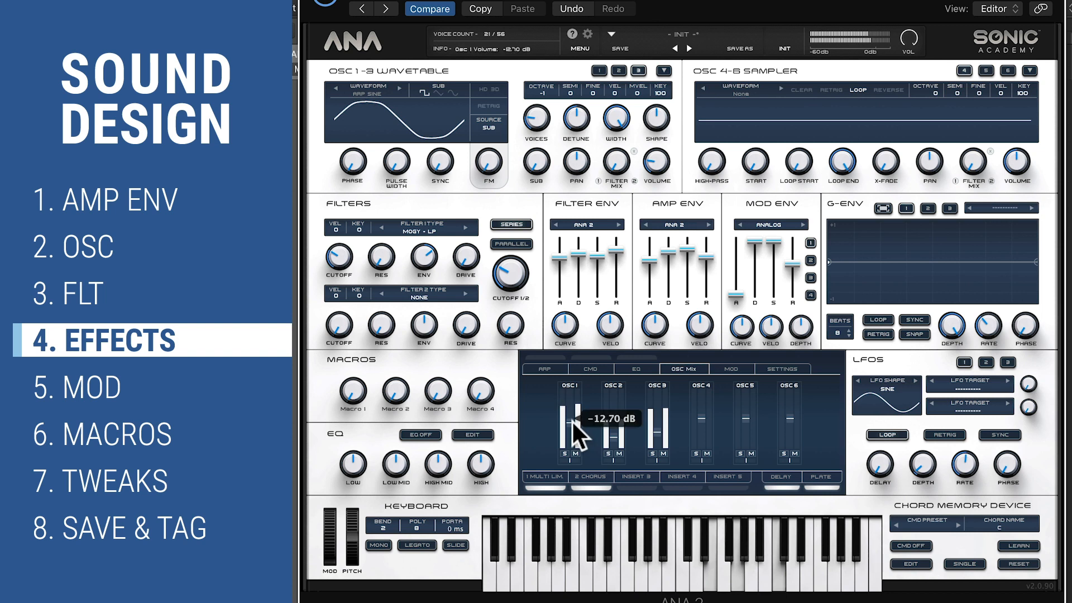
left_click_drag(657, 428, 657, 427)
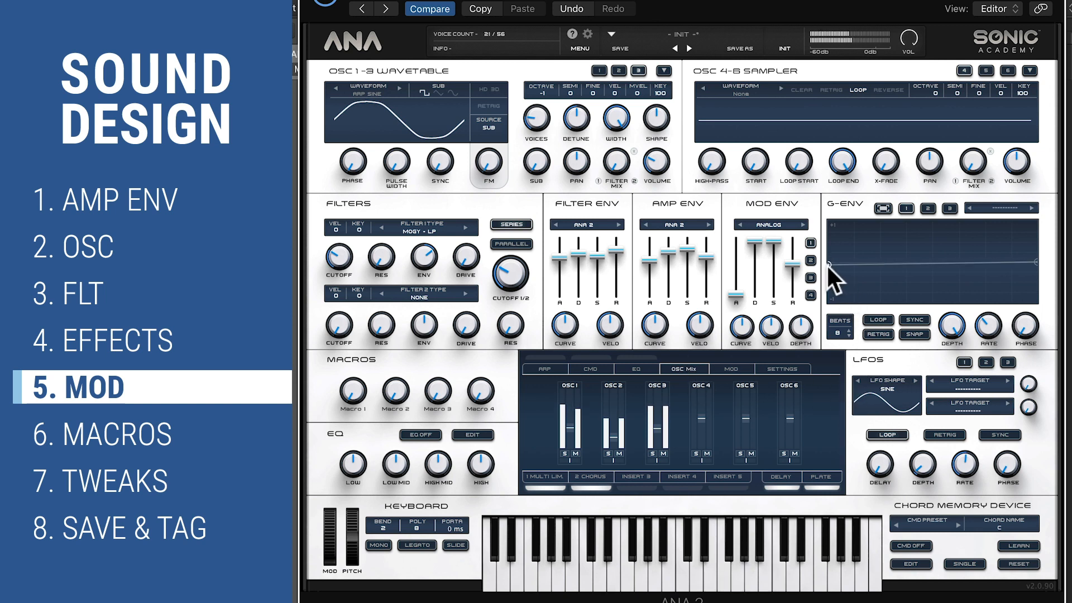
- Shape graph envelope 1 into a rising curve with a lowered start point and target it to Pitch Fine All
left_click_drag(827, 264, 832, 230)
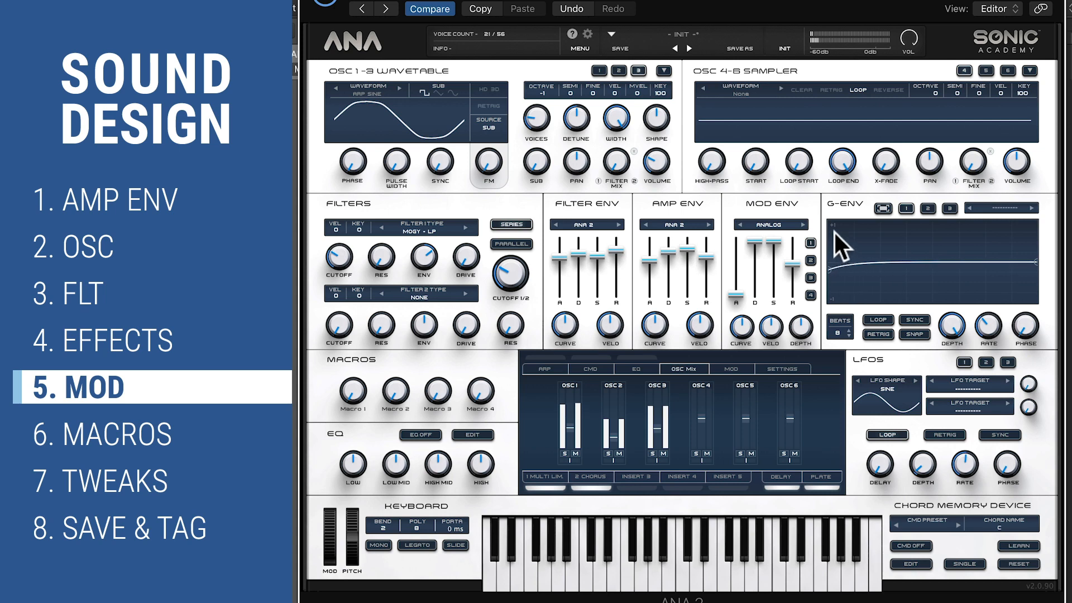
left_click(988, 207)
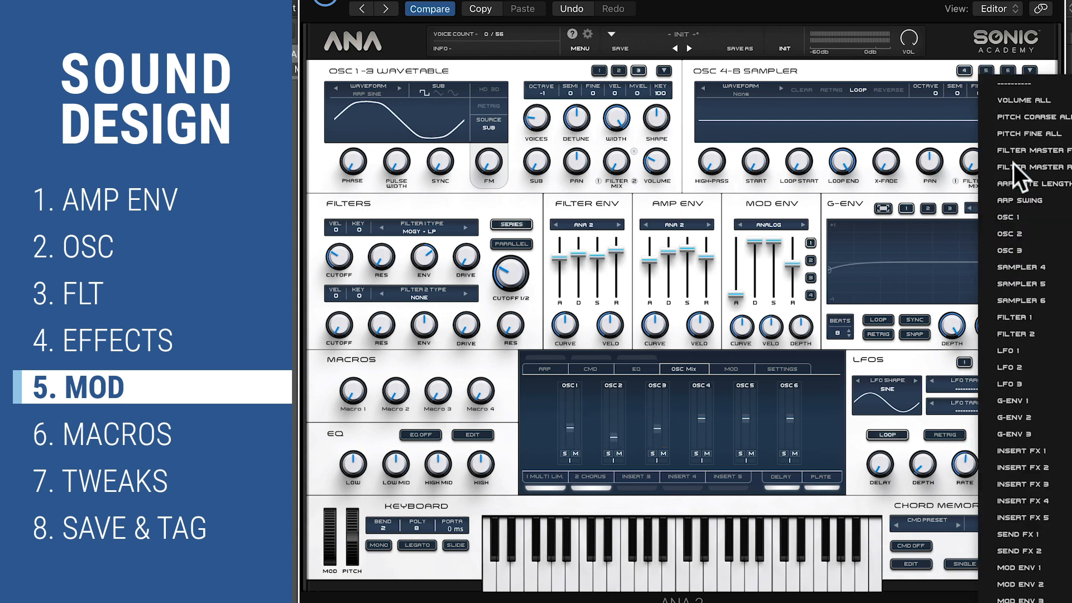
left_click(1029, 131)
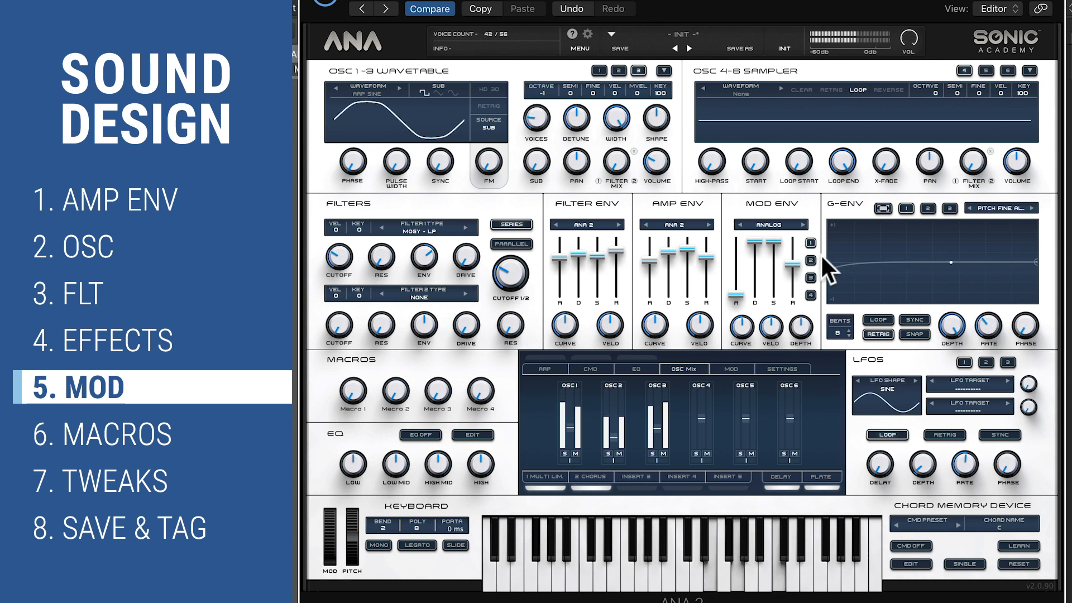
left_click_drag(828, 270, 829, 278)
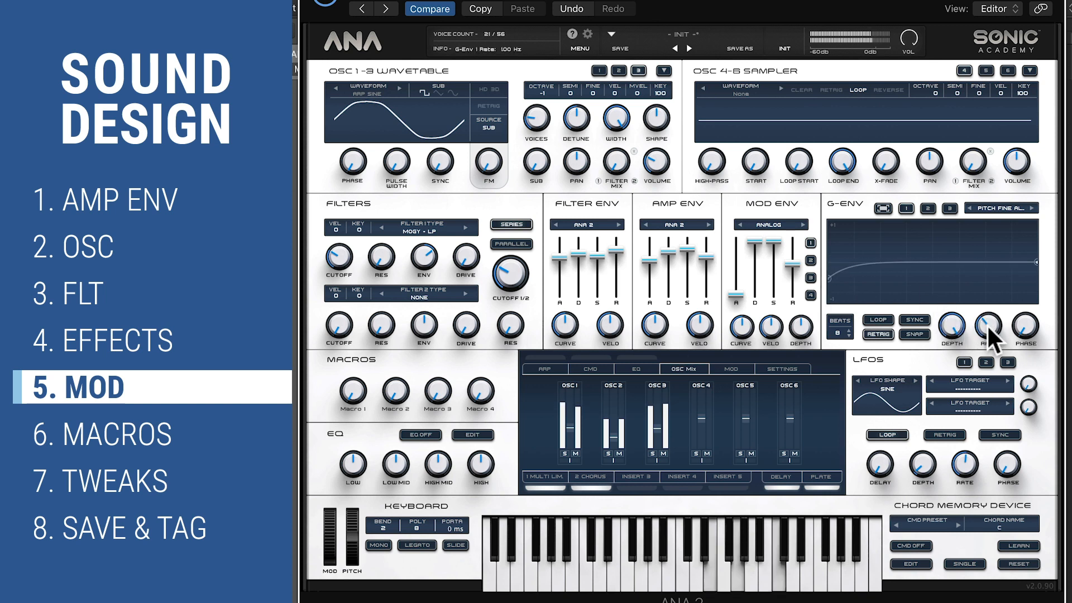
- Adjust graph envelope 1's rate and reduce its depth
mouse_move(988, 327)
left_mouse_down()
mouse_move(986, 313)
mouse_move(980, 345)
left_mouse_up()
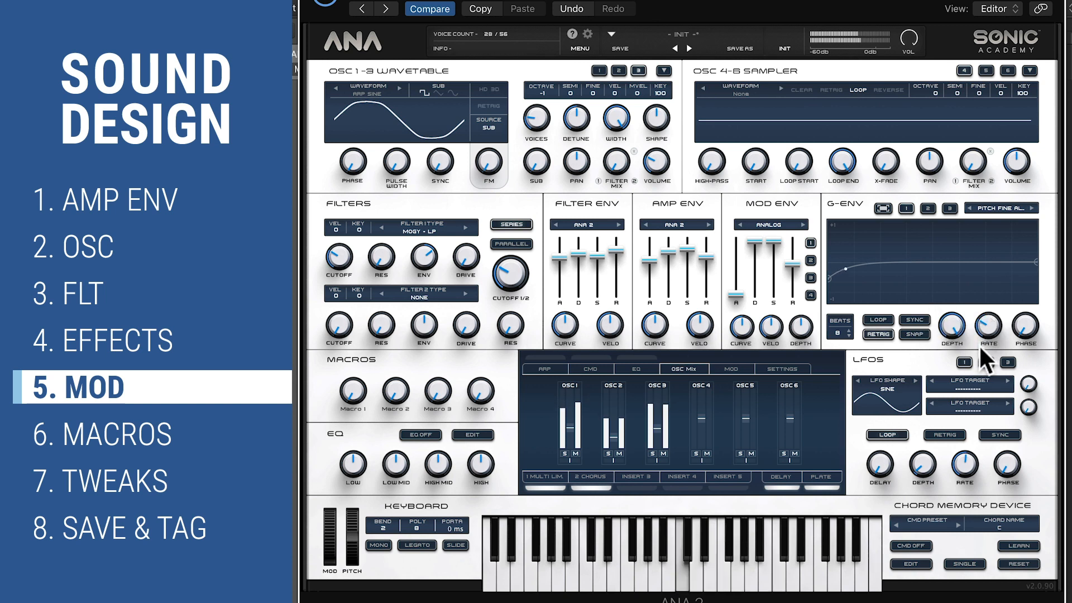
left_click_drag(983, 334, 990, 312)
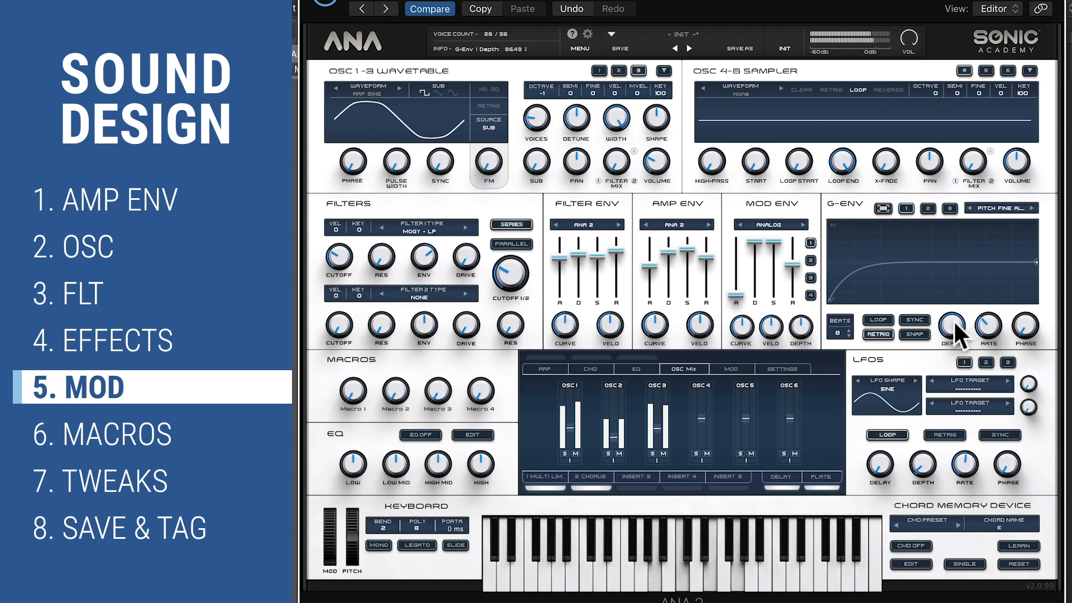
left_click_drag(981, 320, 954, 330)
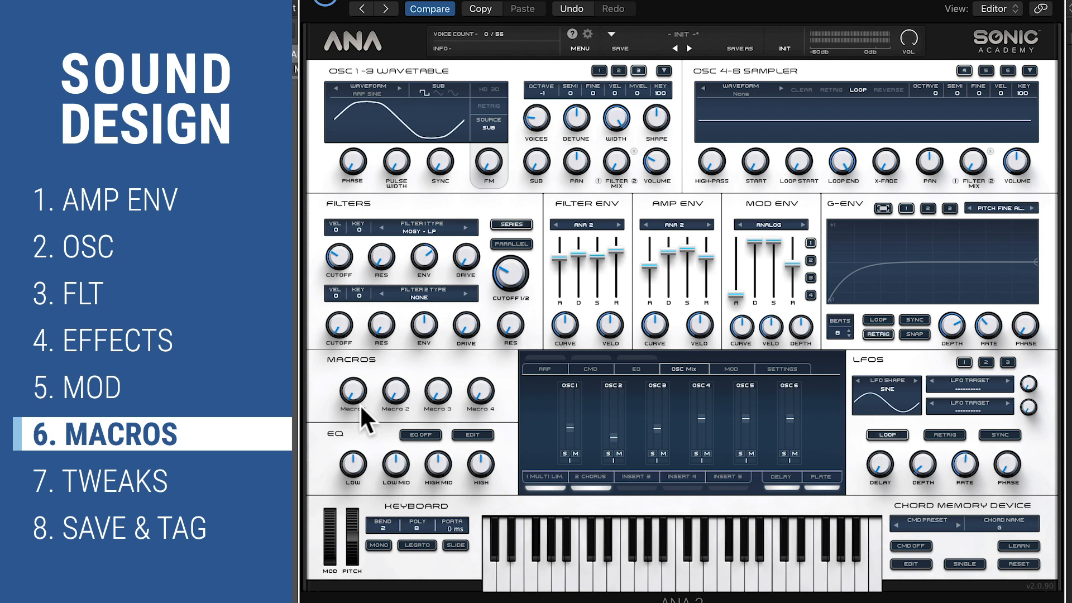
- Fine-tune the master filter cutoff and assign it to Macro 1
mouse_move(507, 264)
left_mouse_down()
mouse_move(515, 333)
mouse_move(507, 268)
left_mouse_up()
right_click(509, 270)
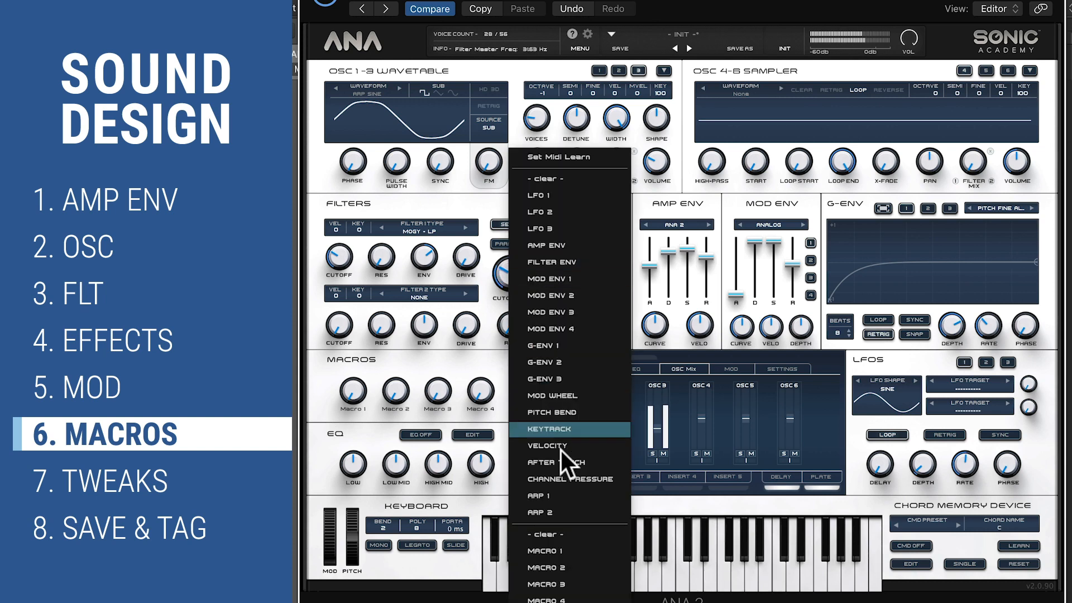
left_click(560, 542)
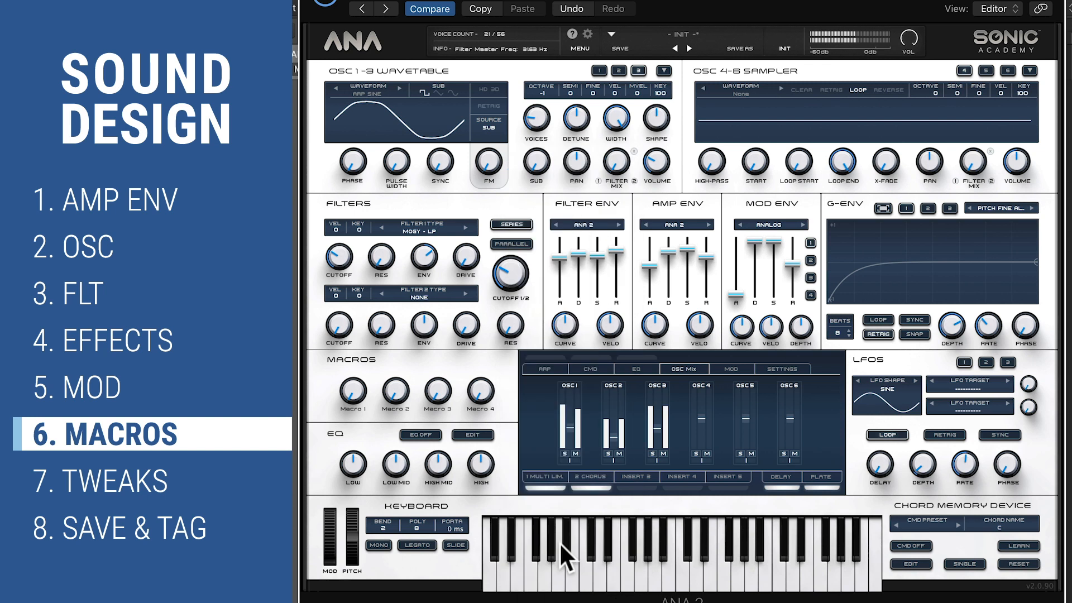
- Name Macro 1 CUTOFF and fine-tune the master filter cutoff
double_click(356, 407)
type("c")
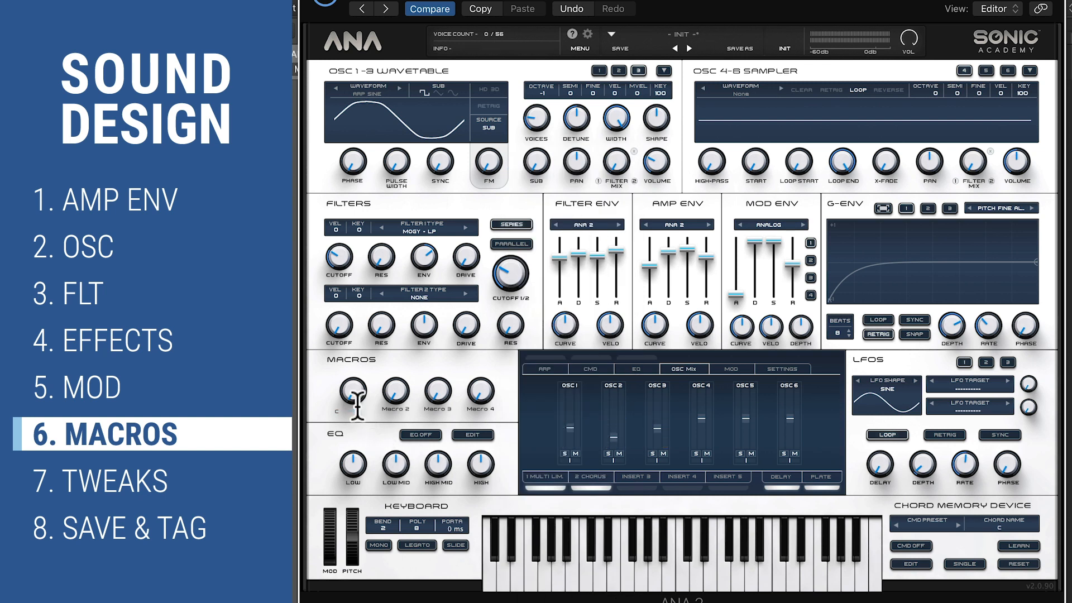
type("UTOFF")
key("Return")
left_click_drag(510, 267, 511, 293)
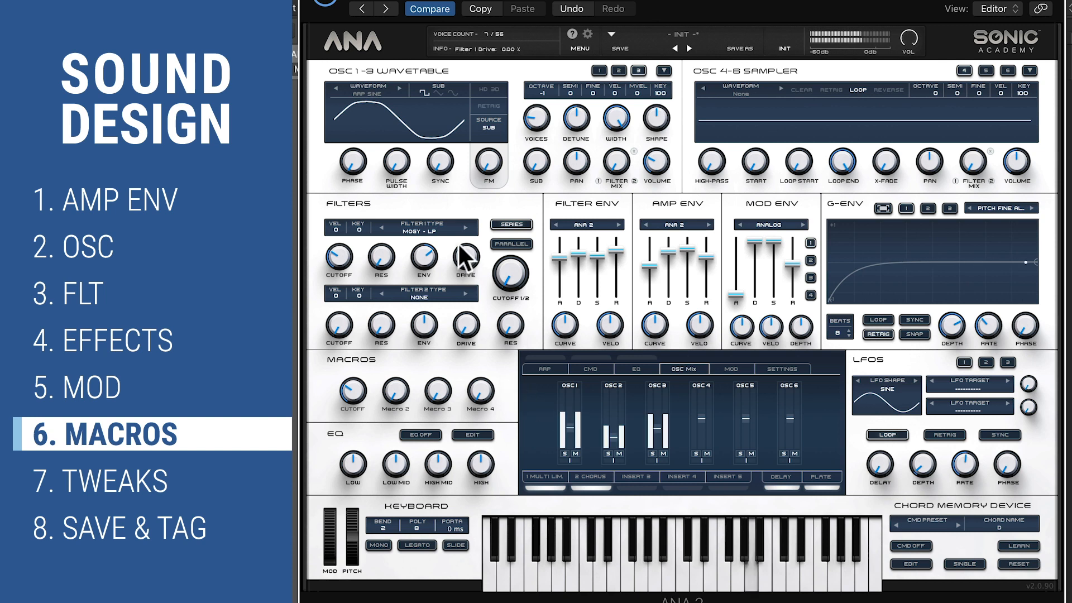
- Assign oscillator 2's sync to Macro 2, name the macro HARMONICS and try out its range
left_click(618, 71)
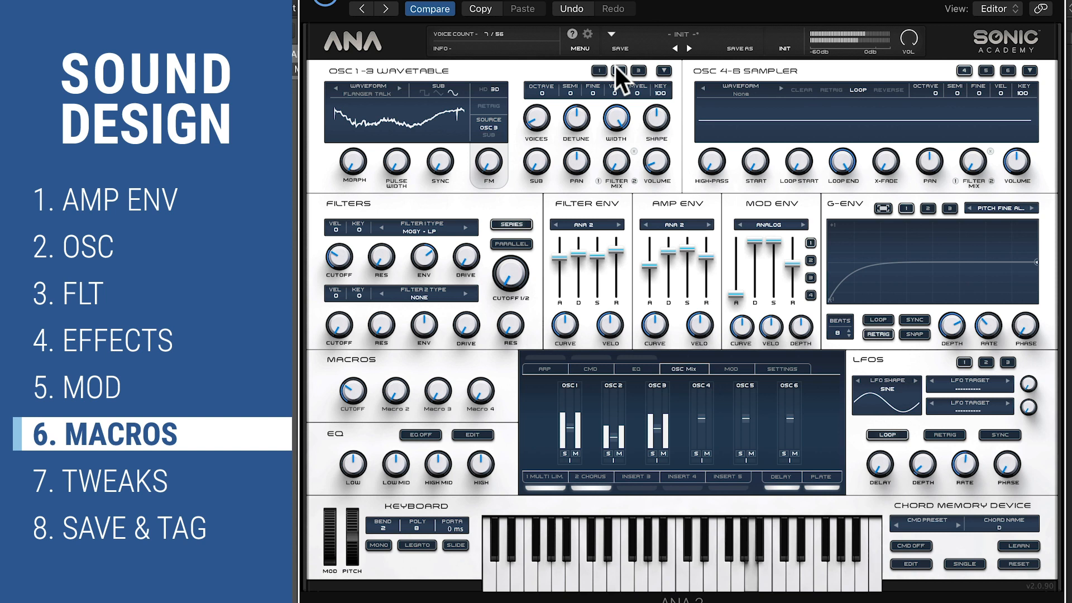
mouse_move(443, 168)
left_mouse_down()
mouse_move(433, 162)
mouse_move(434, 78)
mouse_move(447, 54)
mouse_move(431, 97)
mouse_move(434, 131)
mouse_move(437, 82)
mouse_move(464, 35)
mouse_move(448, 91)
mouse_move(451, 166)
left_mouse_up()
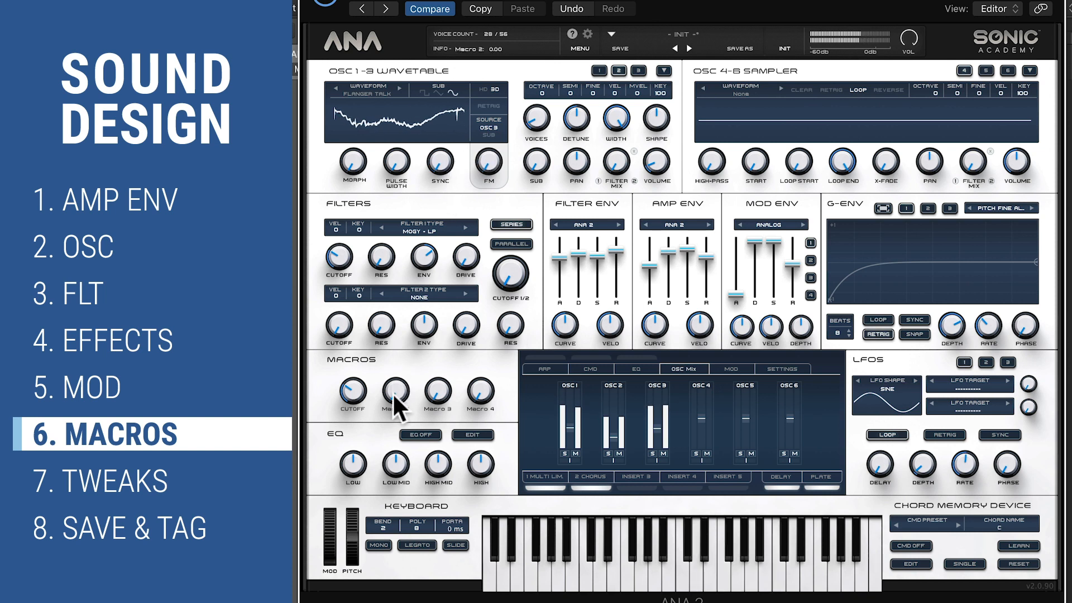
right_click(436, 166)
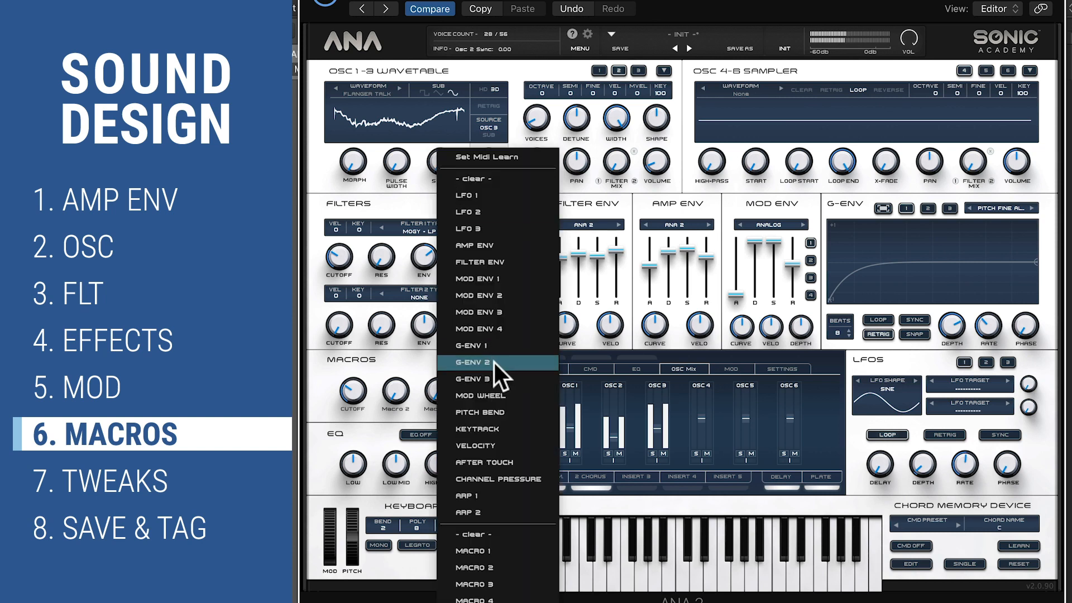
left_click(507, 560)
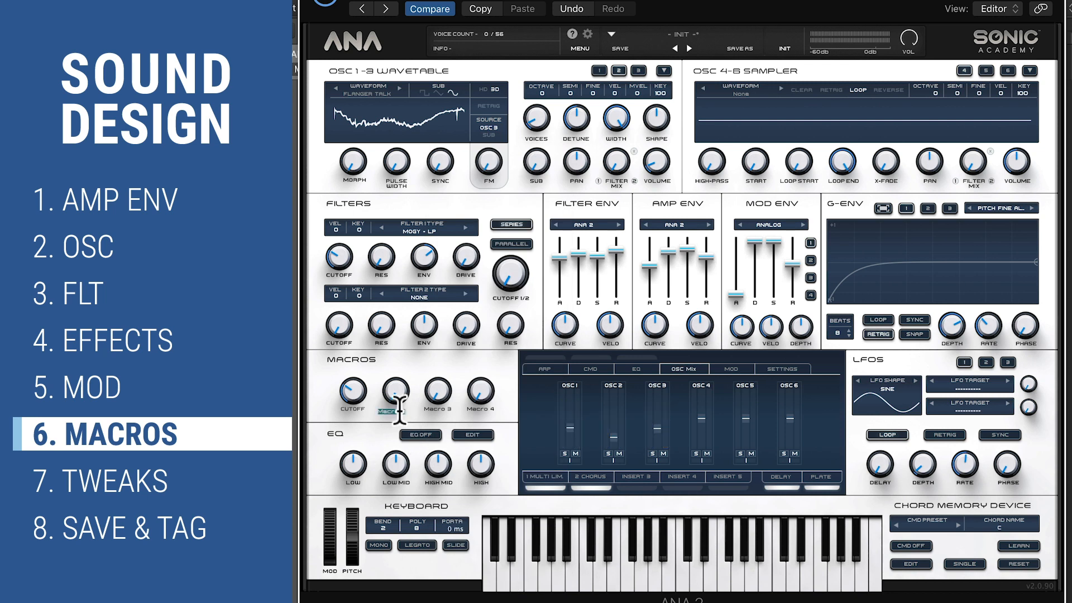
type("HARMONICS")
key("Return")
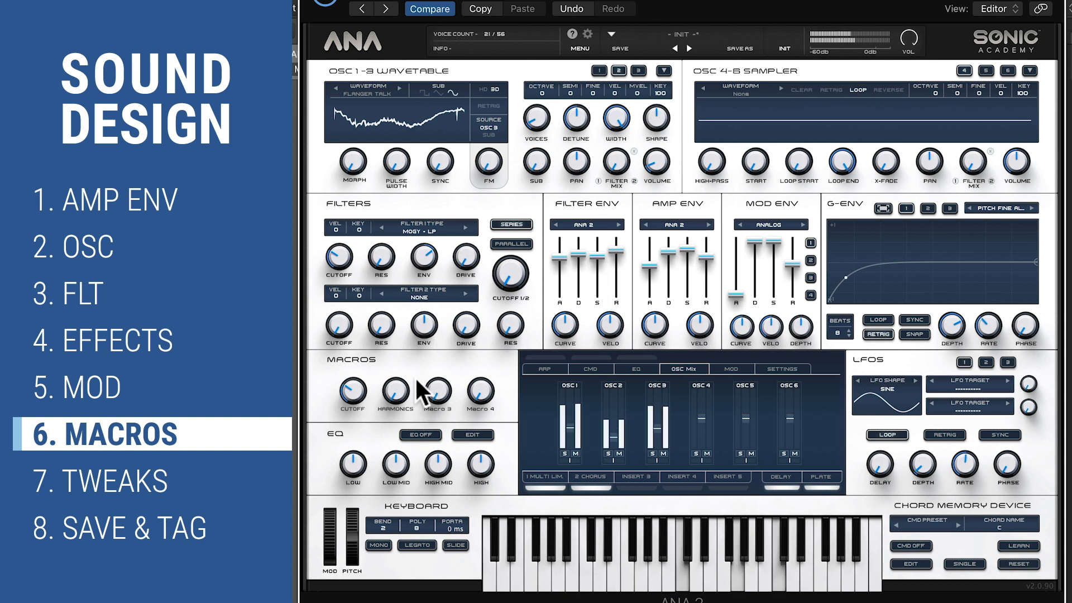
mouse_move(399, 400)
left_mouse_down()
mouse_move(388, 303)
mouse_move(404, 198)
mouse_move(416, 370)
mouse_move(402, 313)
mouse_move(403, 362)
mouse_move(414, 414)
left_mouse_up()
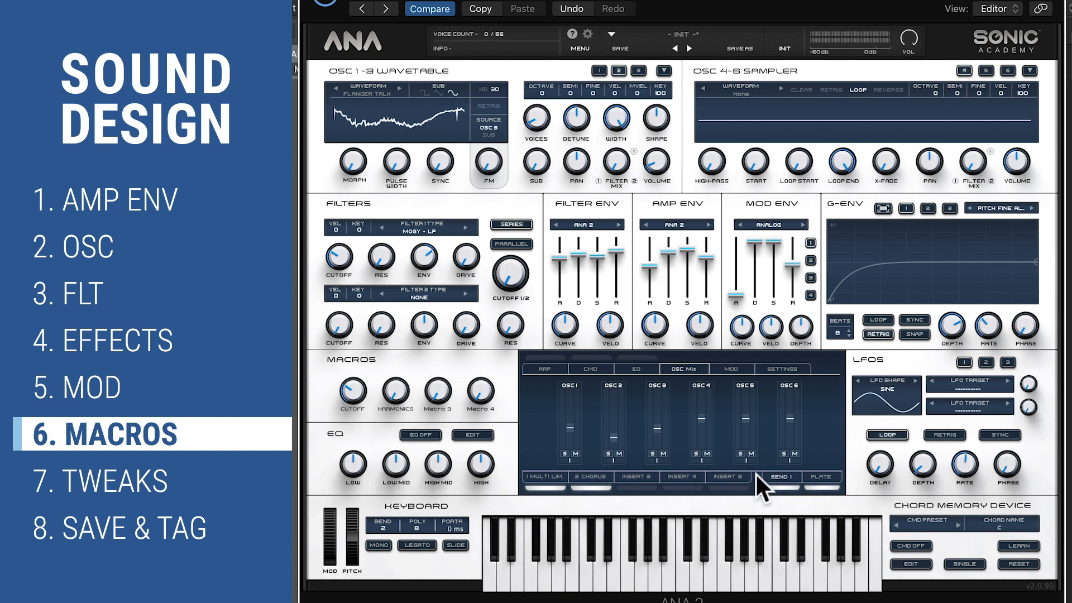
- Name Macro 3 CHORUS, lower the chorus effect's dry/wet to 0% and assign it to Macro 3
left_click(593, 475)
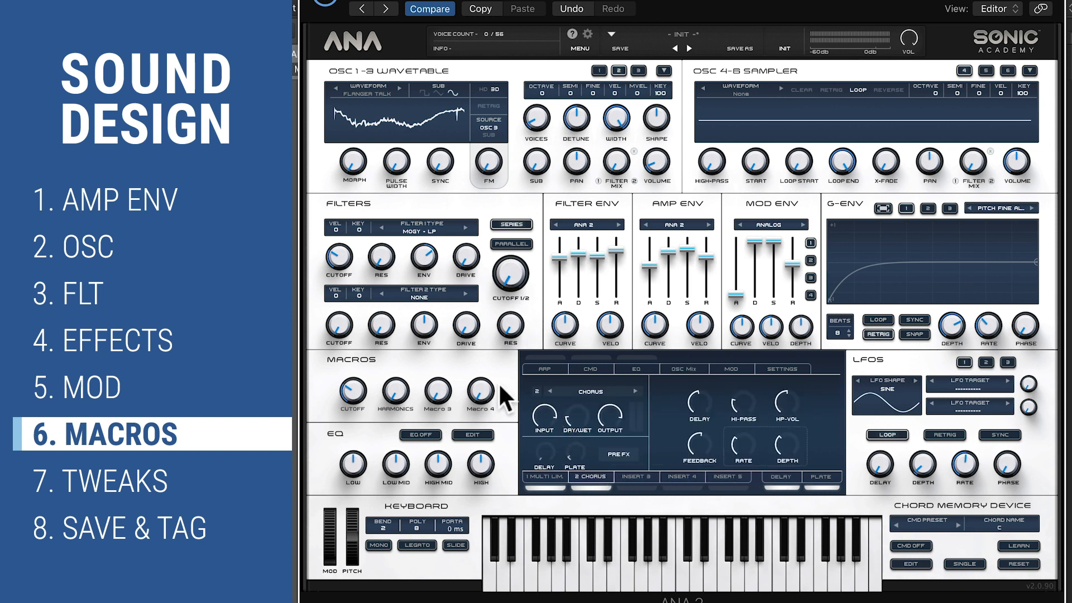
double_click(442, 406)
type("CHORUS")
left_click_drag(575, 413, 587, 224)
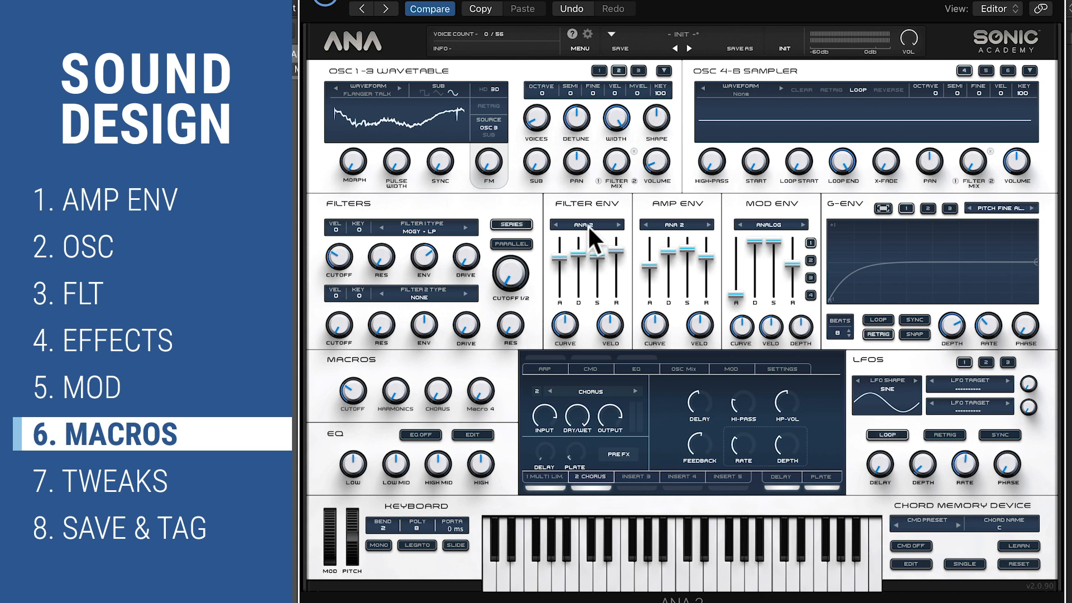
left_click_drag(579, 410, 584, 413)
right_click(584, 412)
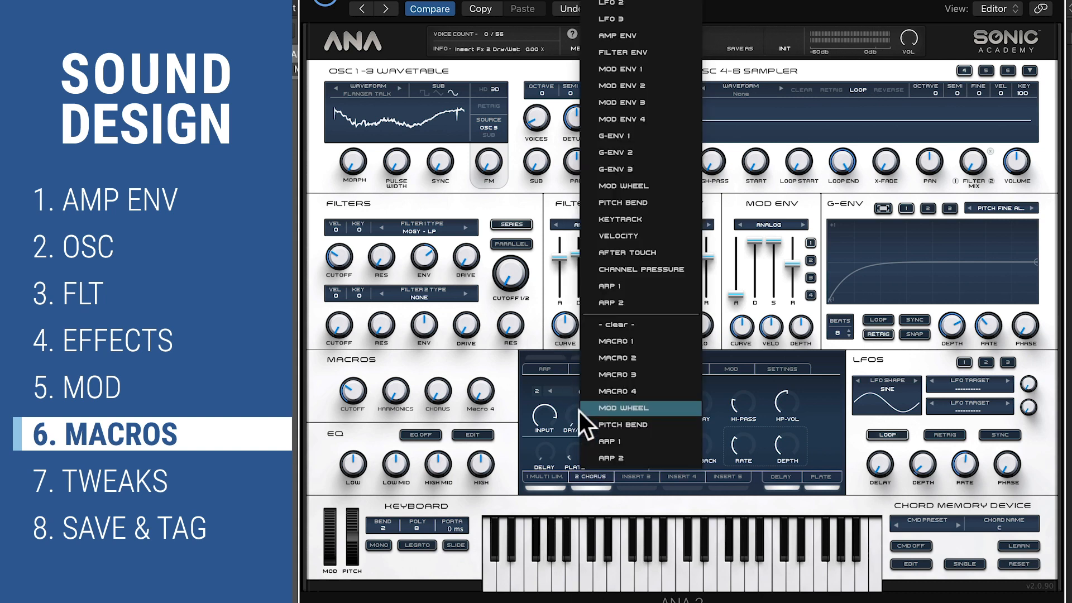
left_click(618, 372)
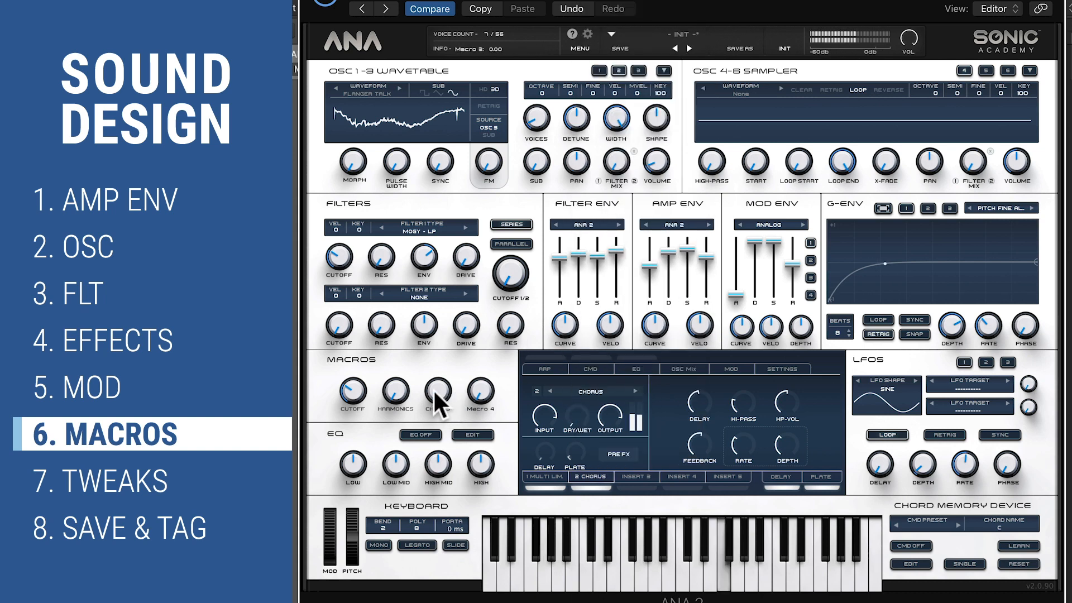
- Sweep the CHORUS macro upward and settle it somewhat below the halfway point
left_click_drag(434, 387, 433, 264)
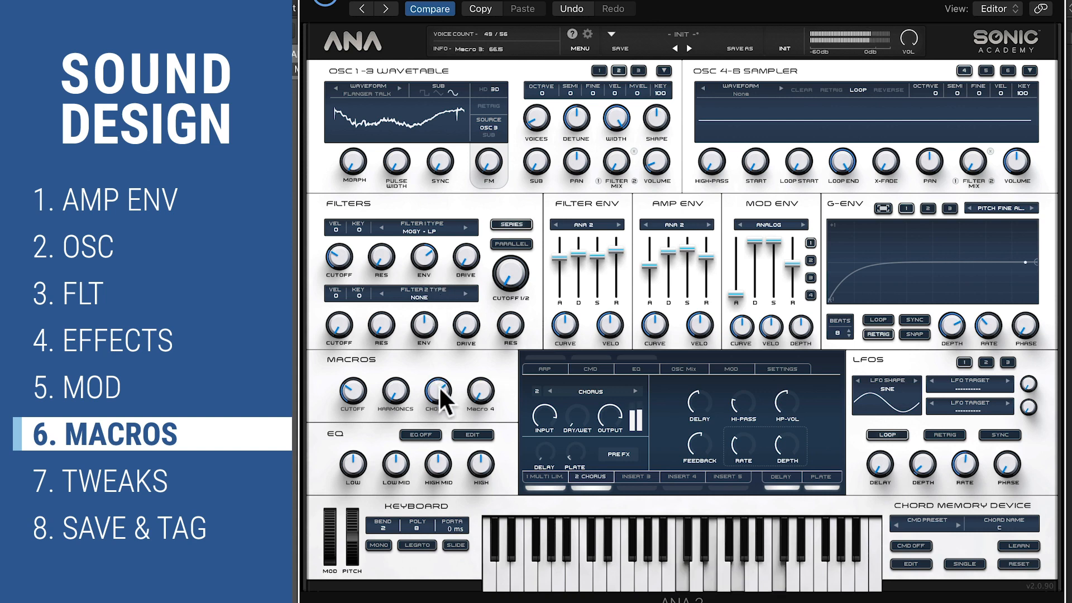
left_click_drag(437, 378, 437, 420)
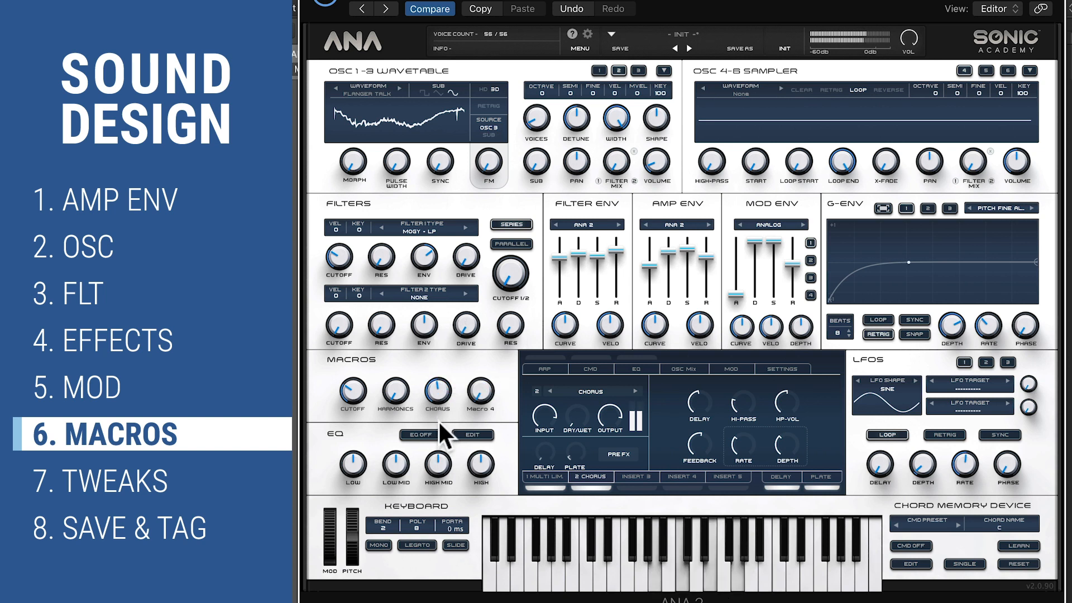
left_click_drag(449, 383, 445, 407)
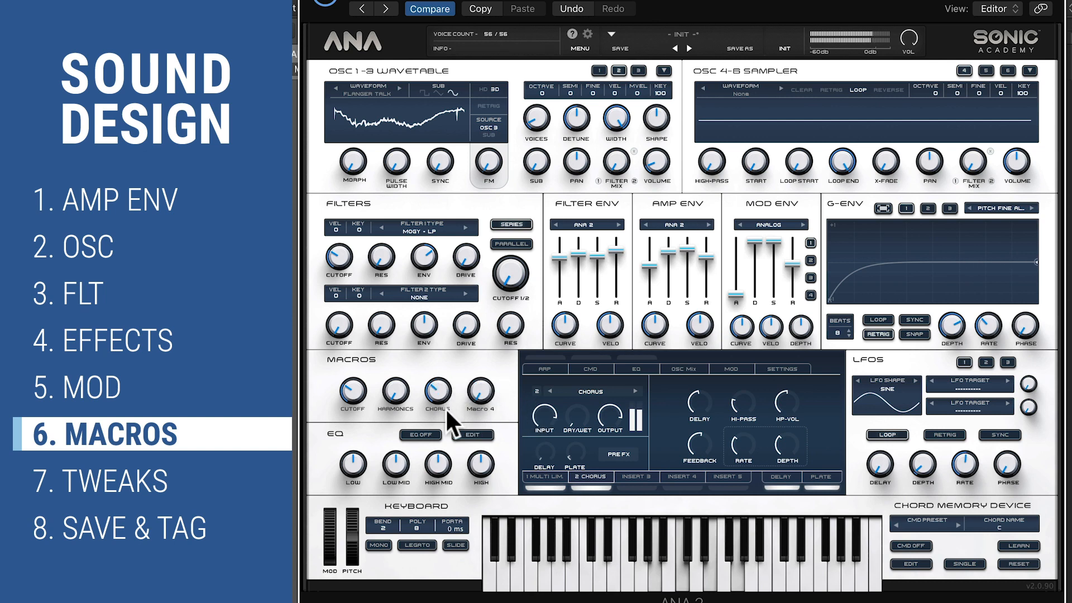
- Name Macro 4 SPACE, lower the plate reverb's dry/wet to 0% and assign it to Macro 4
double_click(481, 409)
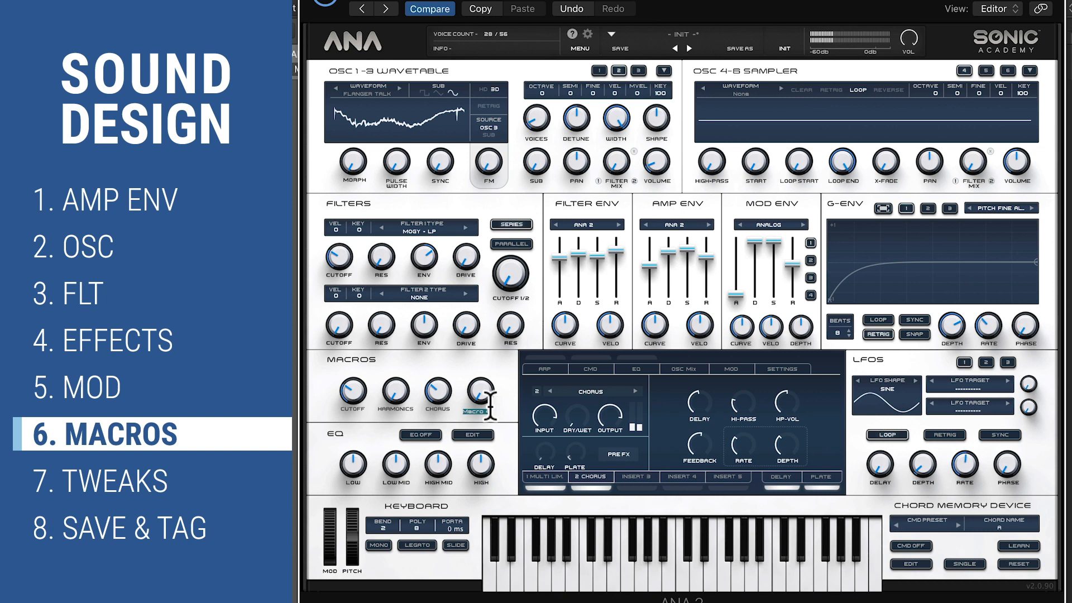
type("Space")
key("Return")
left_click(821, 476)
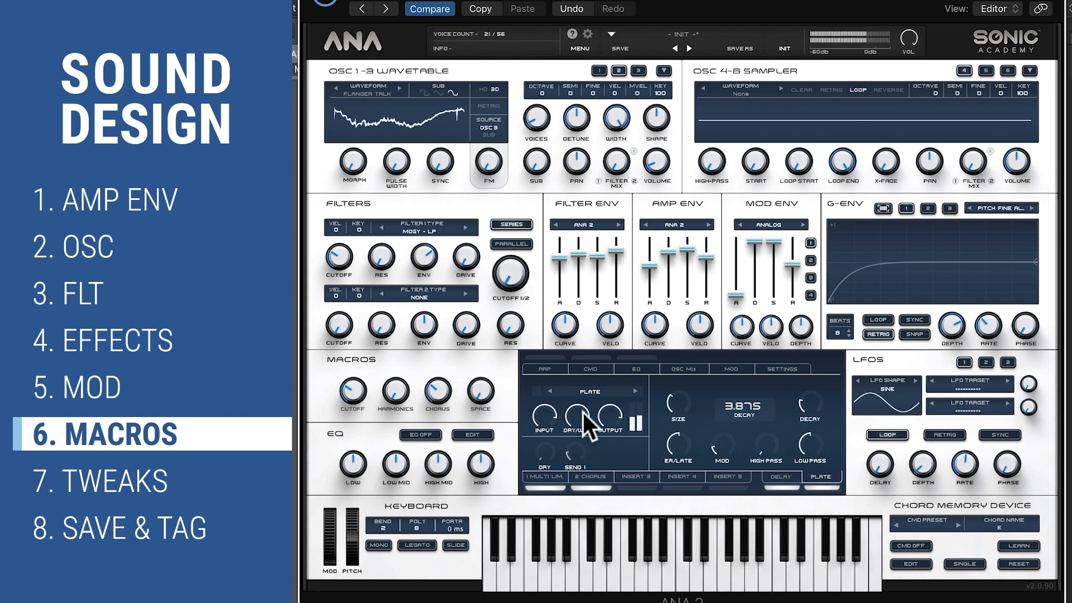
left_click_drag(568, 409, 580, 602)
right_click(568, 414)
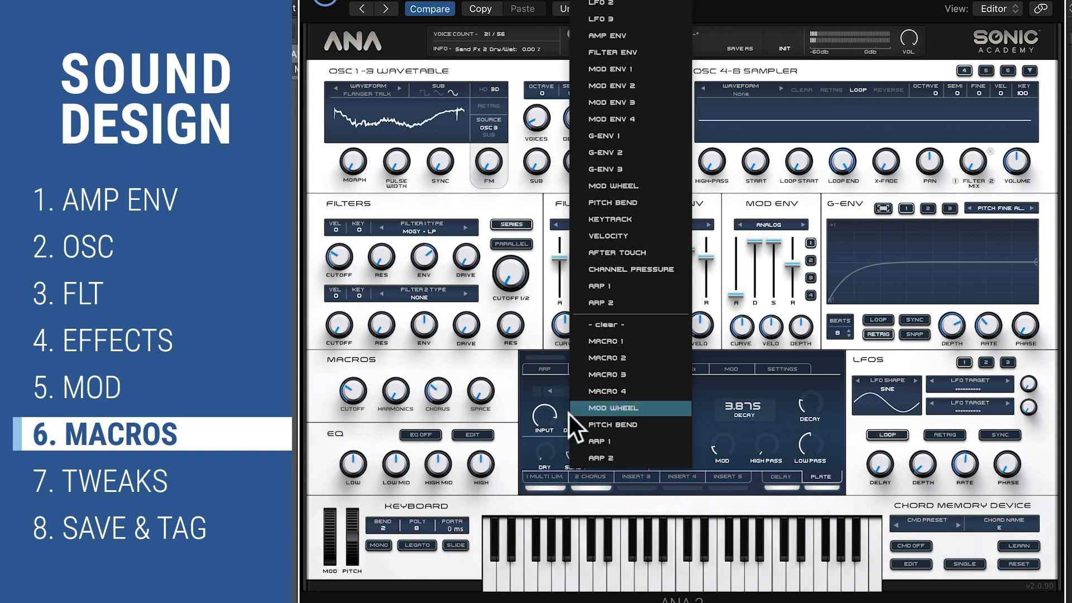
left_click(614, 389)
- Assign the delay send's dry/wet, lowered to 0%, to Macro 4 as well
left_click(782, 477)
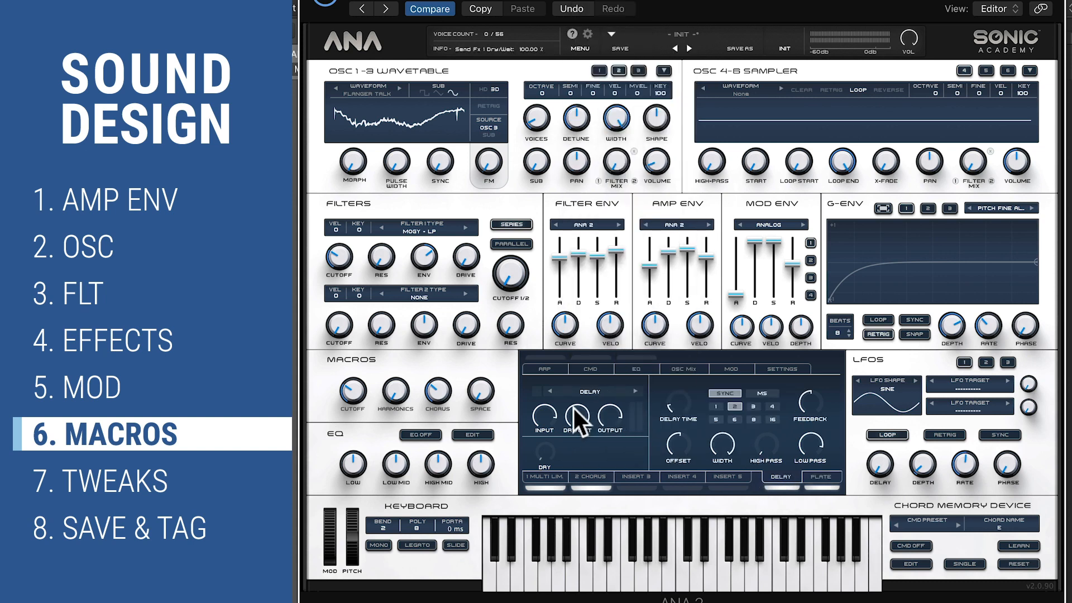
right_click(573, 424)
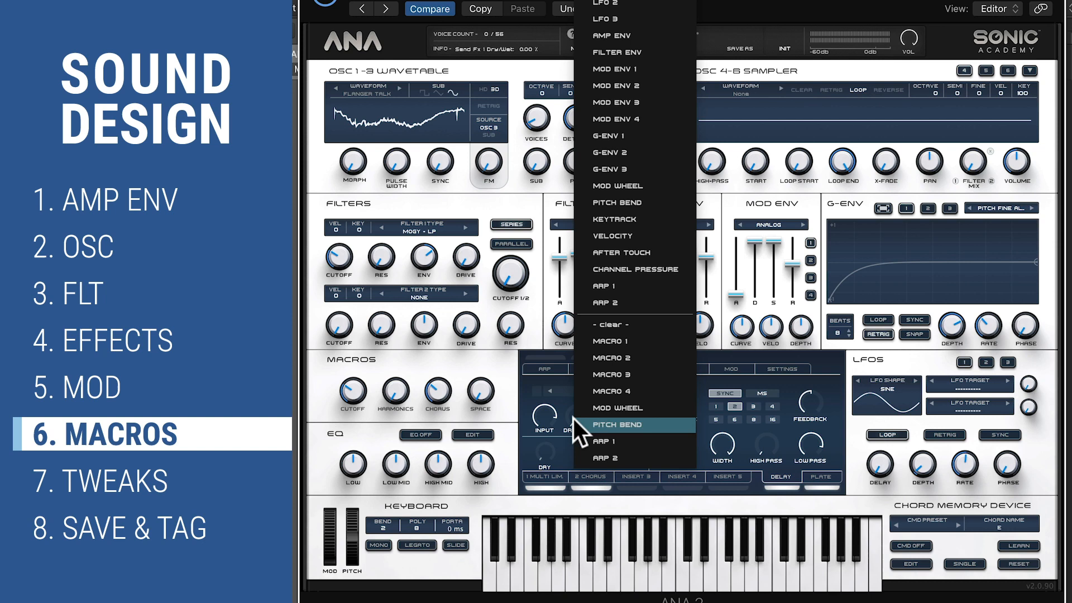
left_click(612, 389)
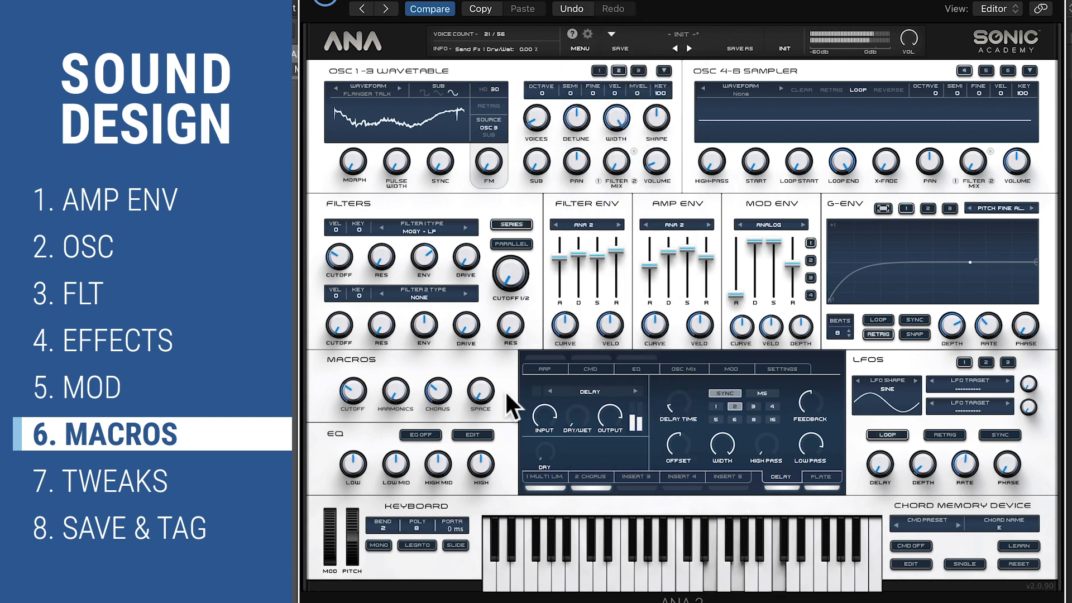
- Raise the plate send's dry gain to about -9 dB and settle the SPACE macro a little above halfway
mouse_move(481, 389)
left_click(821, 476)
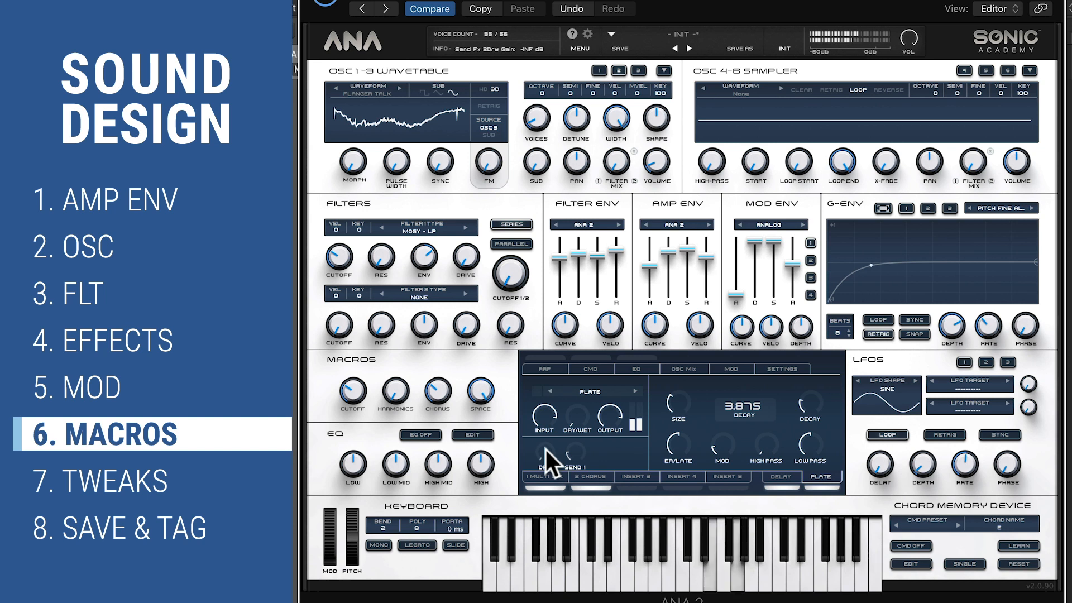
left_click_drag(544, 449, 543, 380)
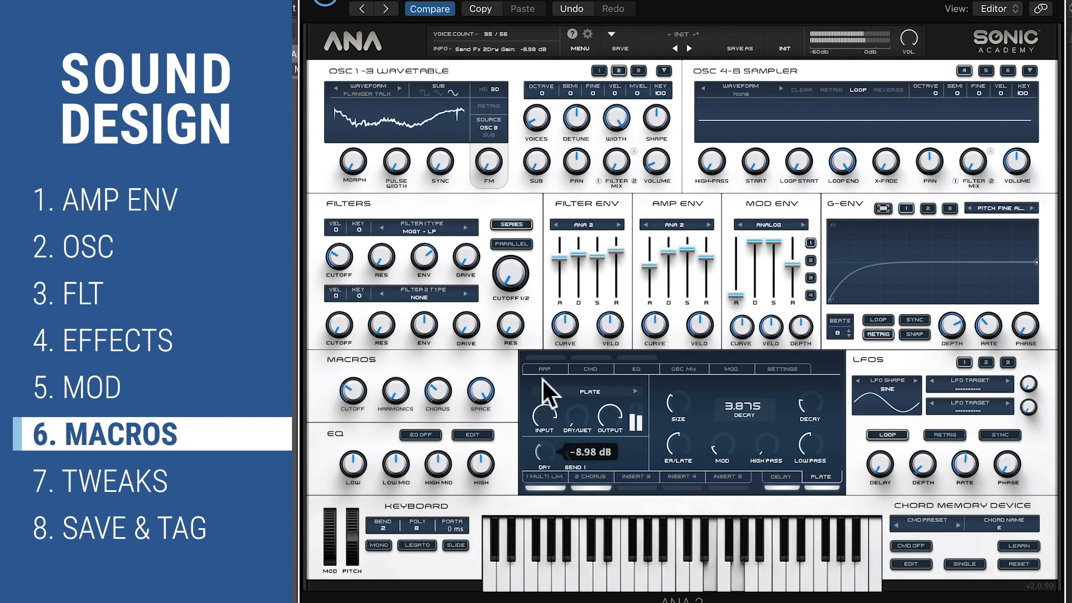
left_click(776, 476)
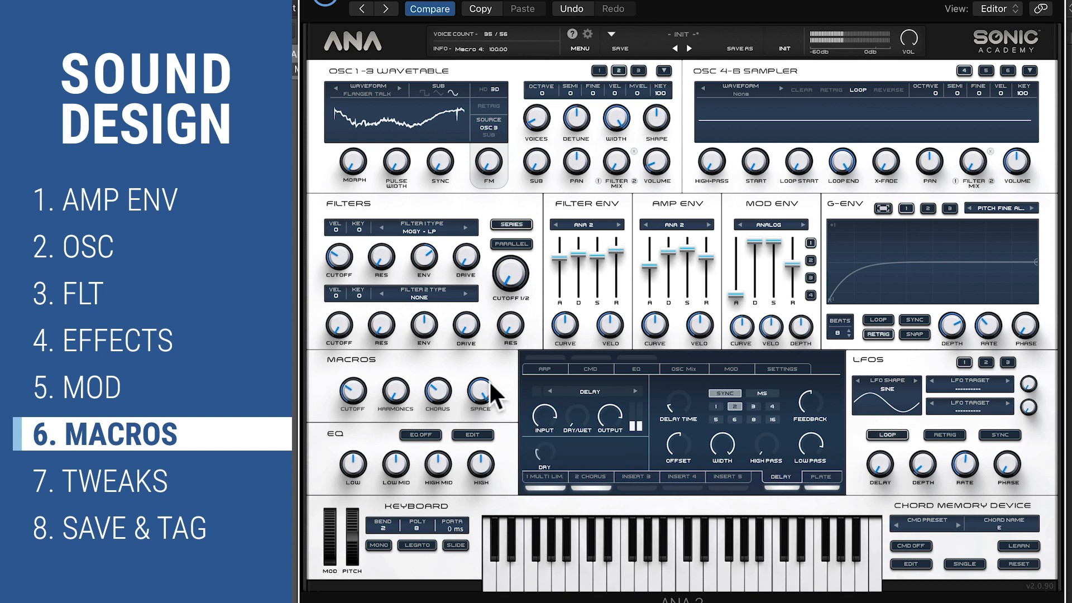
left_click_drag(488, 385, 488, 551)
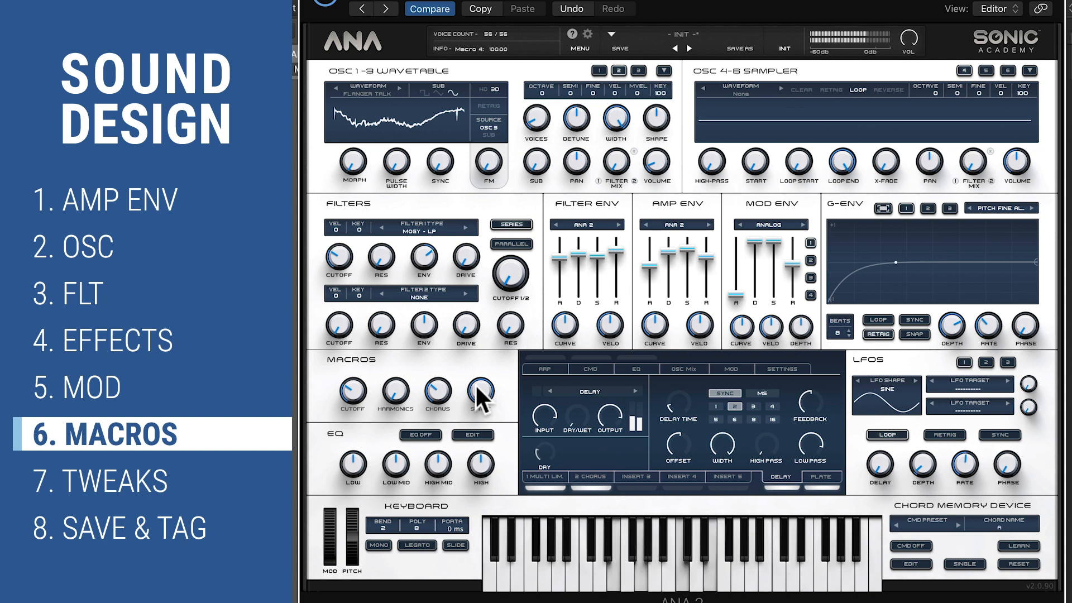
left_click_drag(462, 384, 468, 459)
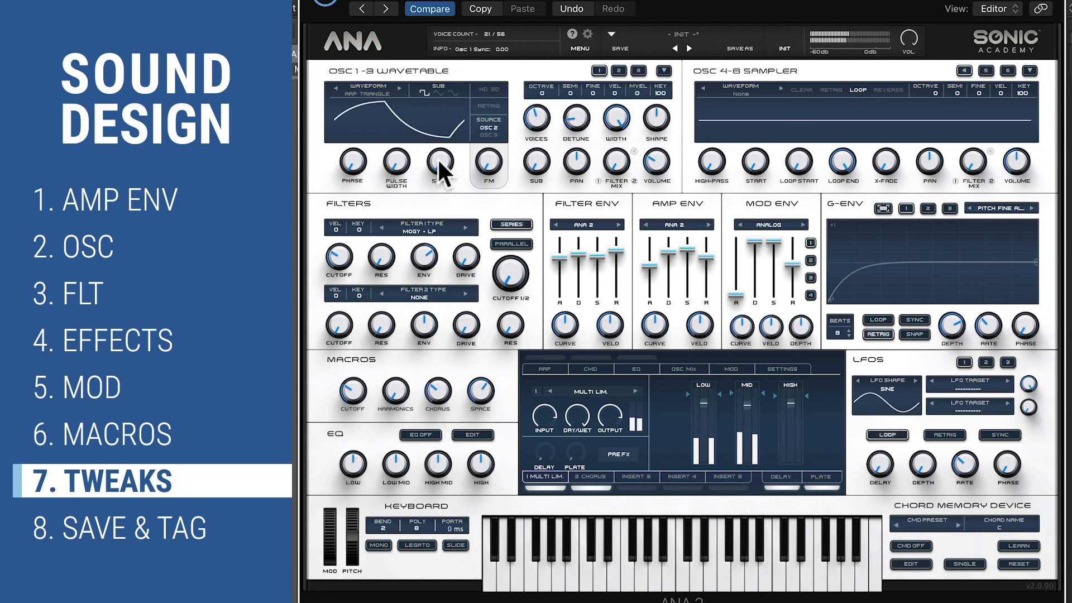
- Assign oscillator 1's sync to the Mod Wheel and set its amount in the macro matrix to 50
right_click(437, 158)
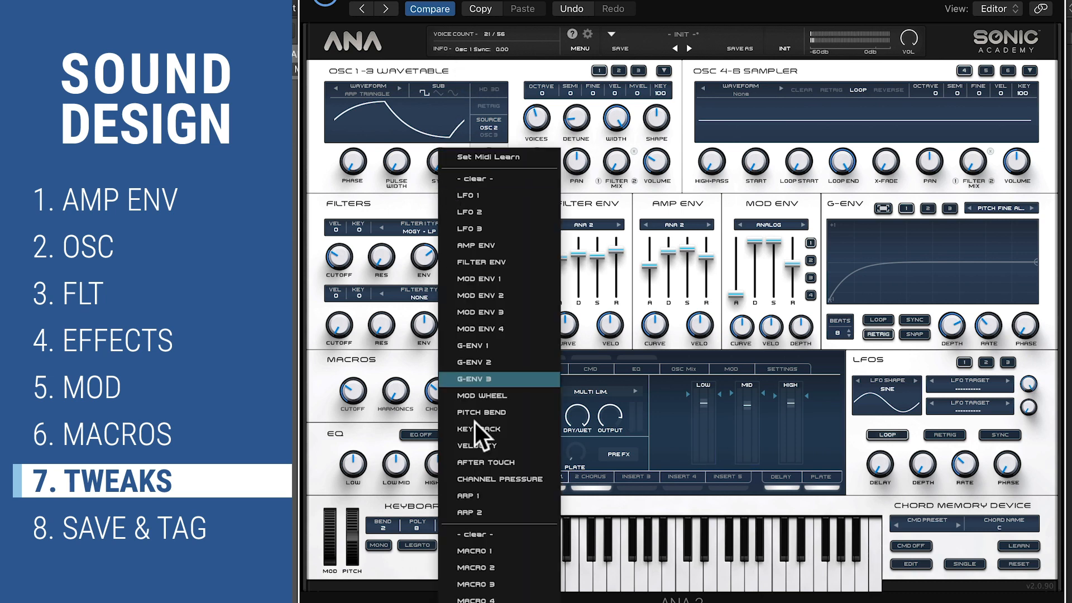
left_click(491, 601)
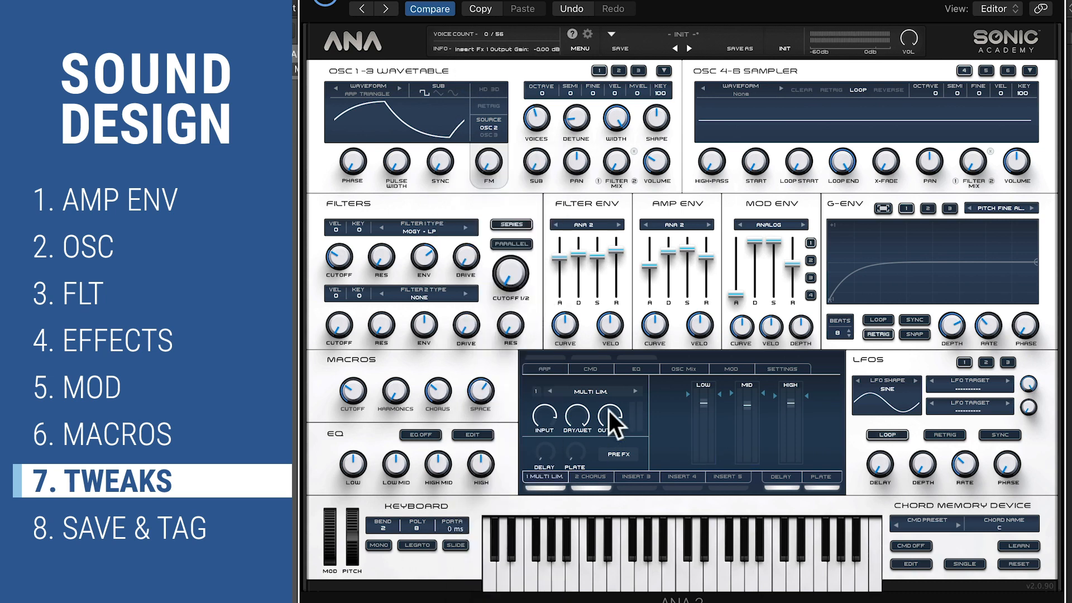
left_click(721, 373)
left_click(533, 317)
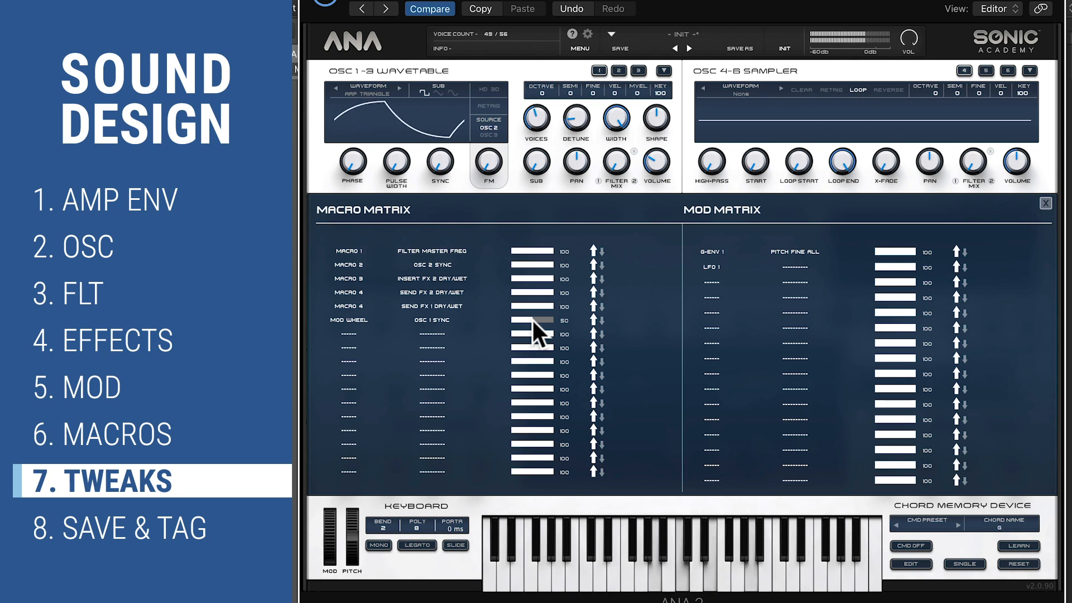
left_click(1046, 203)
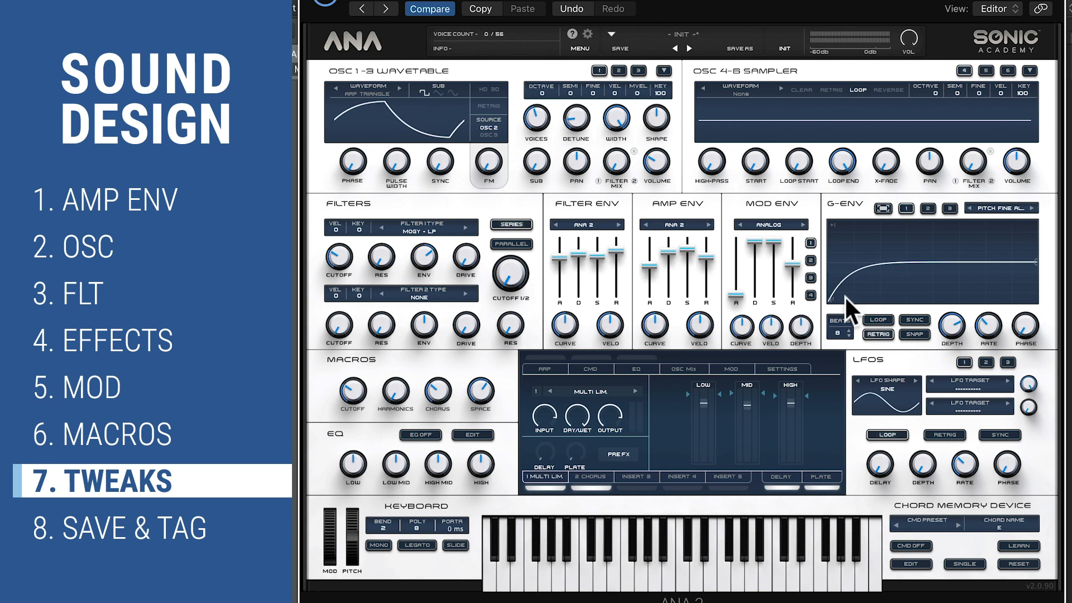
- Enable the EQ, cut band 1 to about -4.1 dB at 43 Hz, dip band 2 and cut band 4 to about -1.9 dB at 5746 Hz
left_click(647, 367)
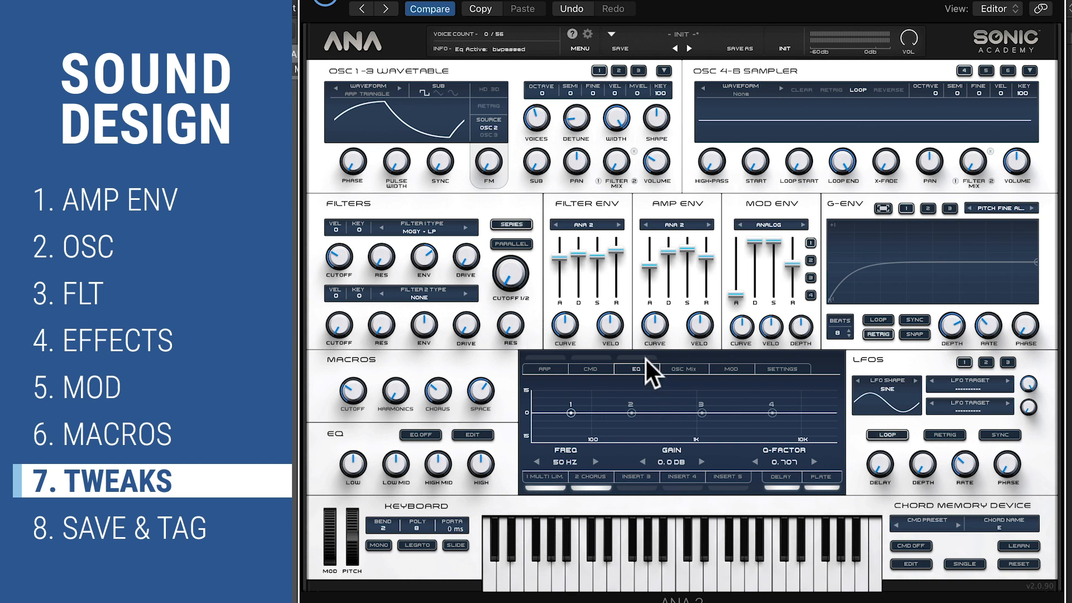
left_click(645, 359)
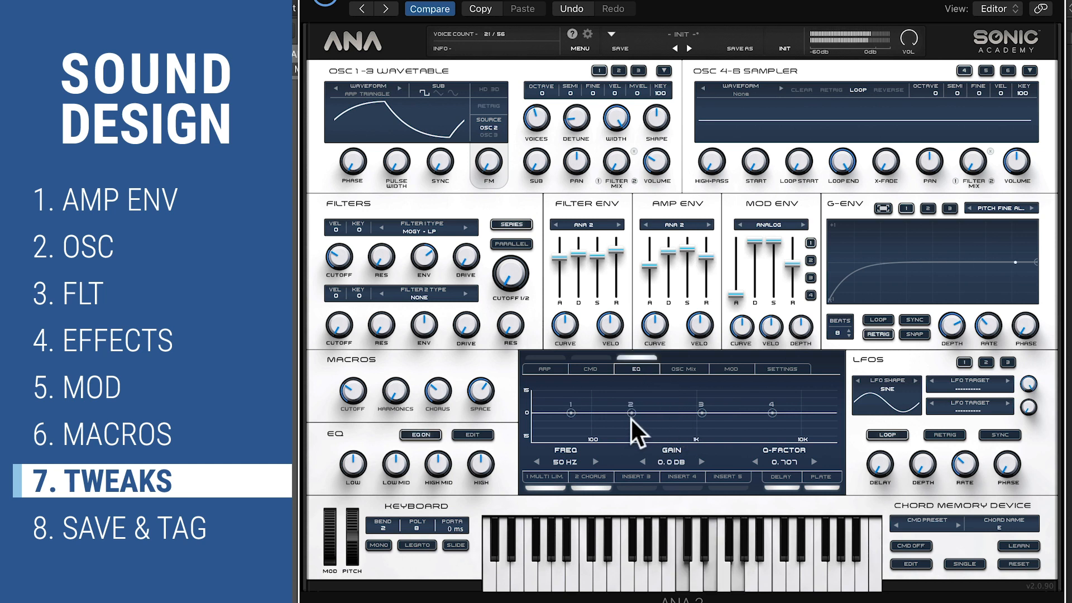
left_click_drag(631, 417, 563, 418)
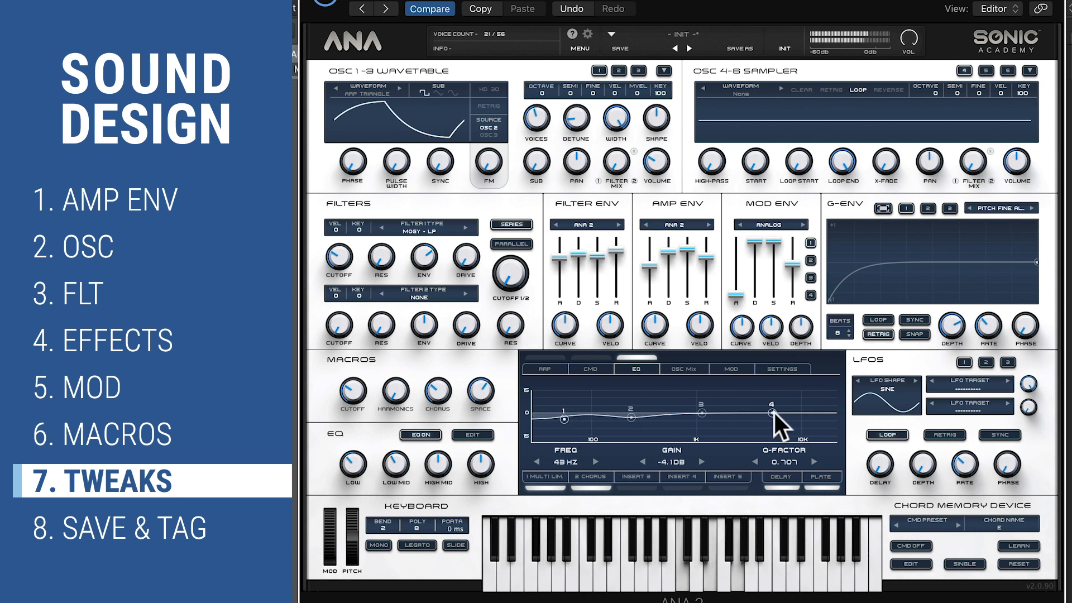
left_click_drag(773, 412, 779, 415)
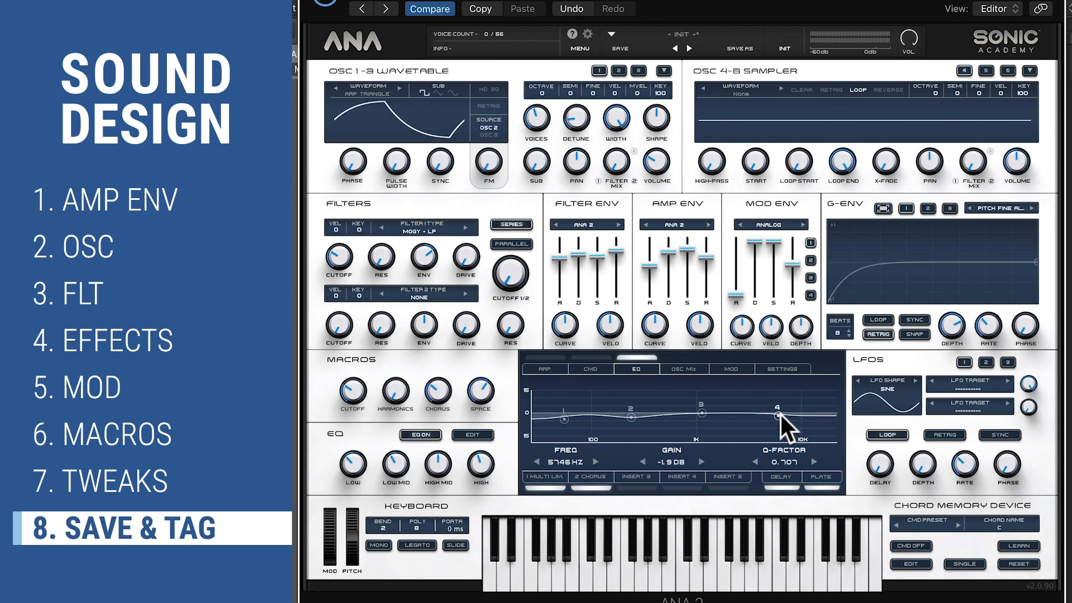
- Start saving the patch as a new preset named "All The Stops" and clear all preselected tags
left_click(737, 48)
left_click(687, 128)
type("All The Stops")
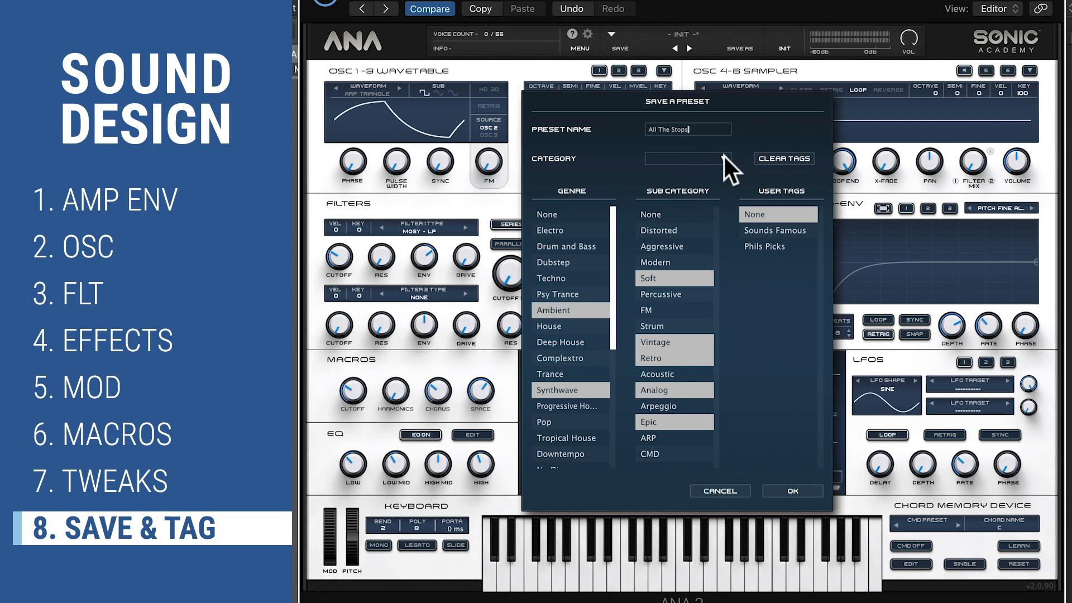
left_click(769, 159)
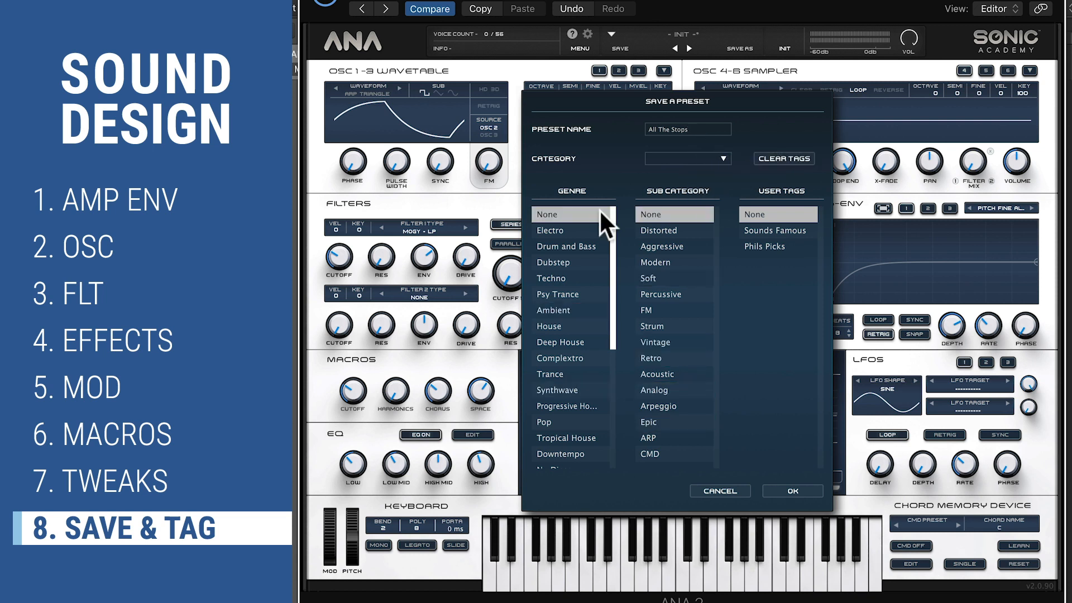
- Tag the preset with genre Ambient, category Pads and sub categories Retro and Epic, and save it
left_click(580, 311)
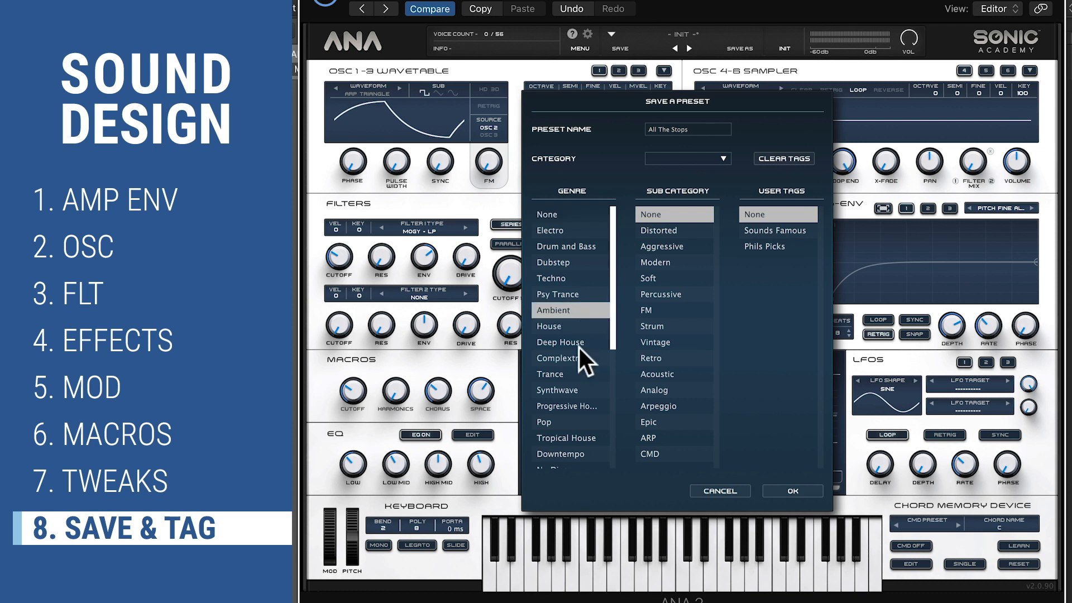
left_click(705, 156)
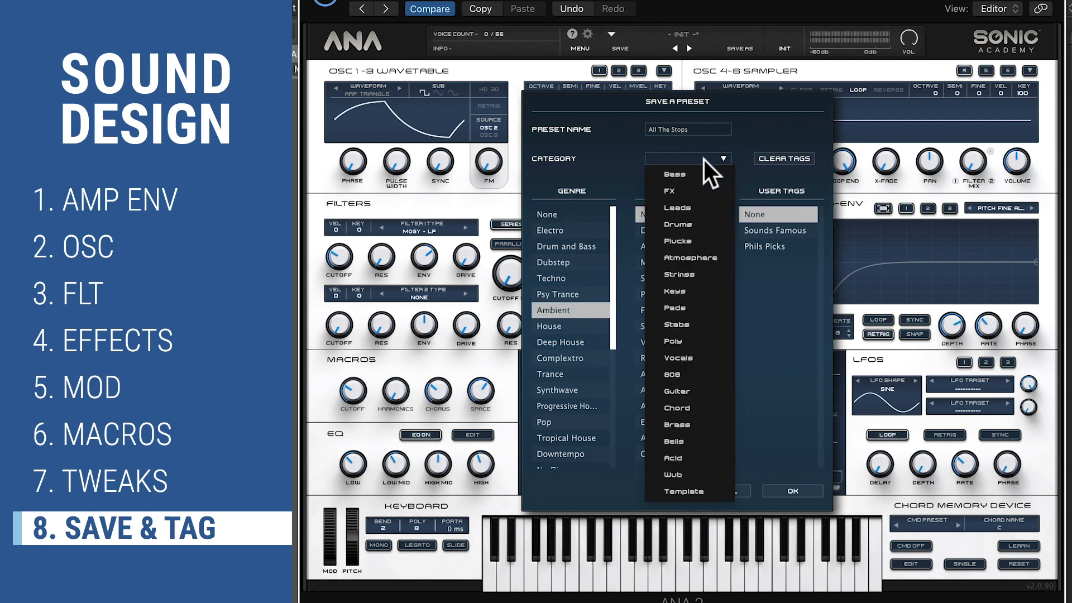
left_click(694, 307)
left_click(692, 359)
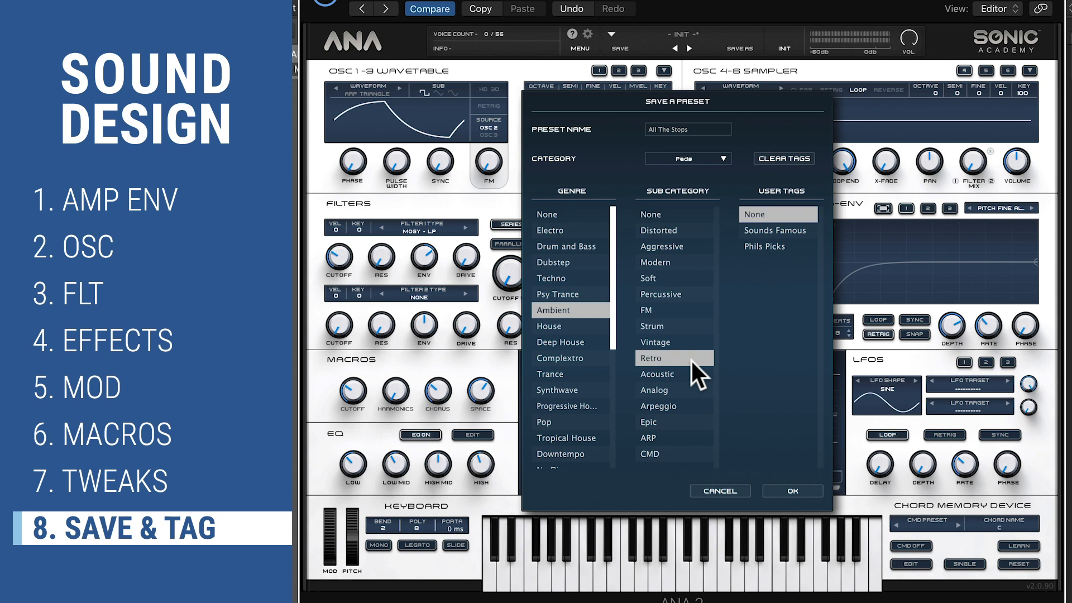
left_click(684, 420)
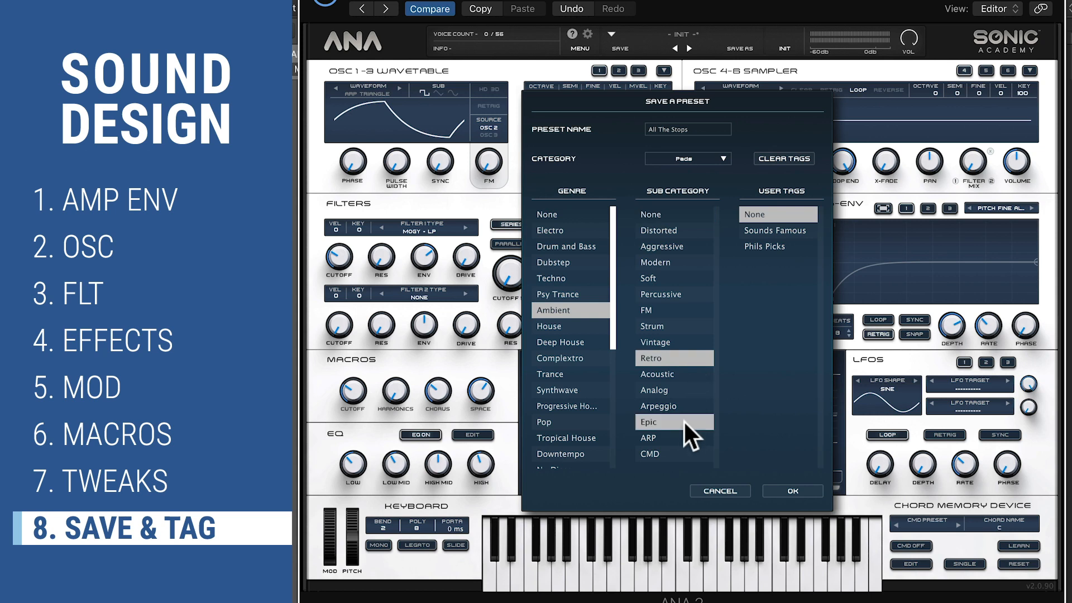
left_click(782, 491)
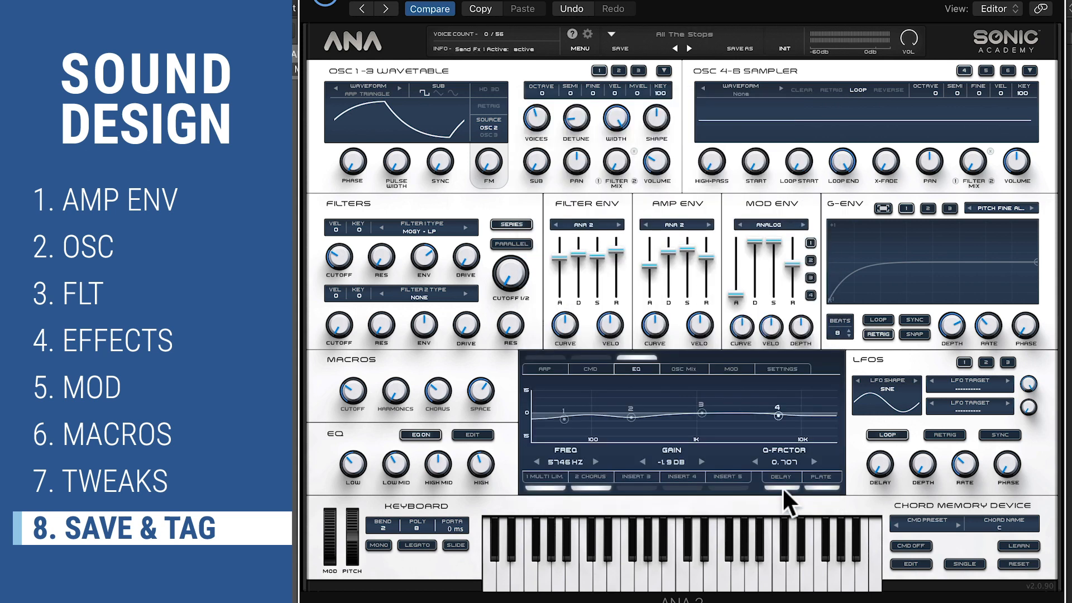